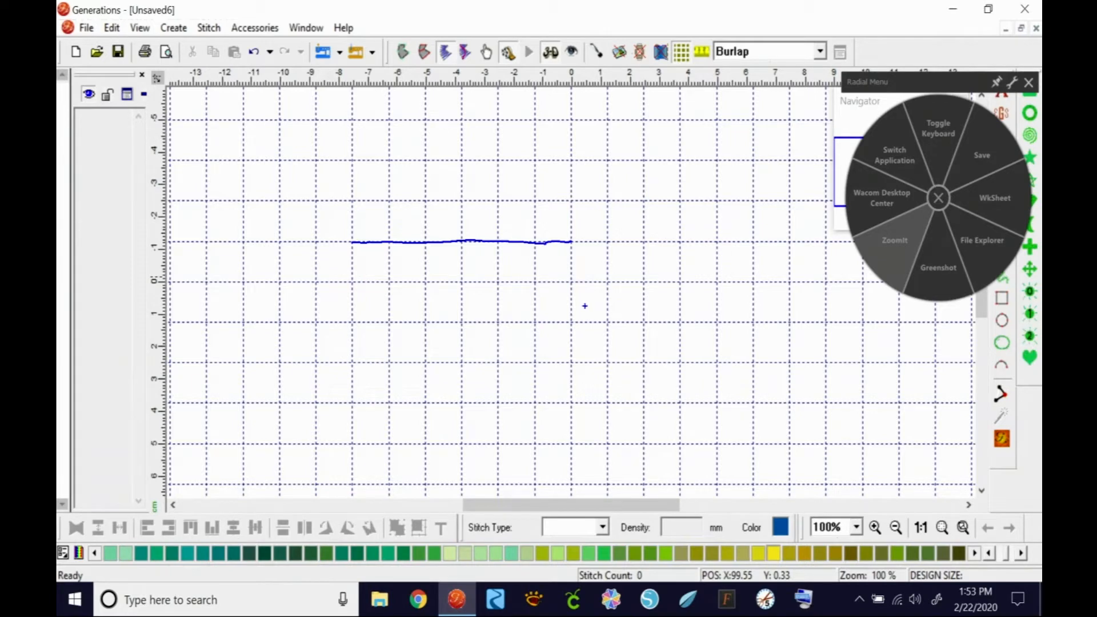
Undo the uneven line, draw a straight blue line with a parallel pink line above it, and label their gap .50 in green
key("ctrl+z")
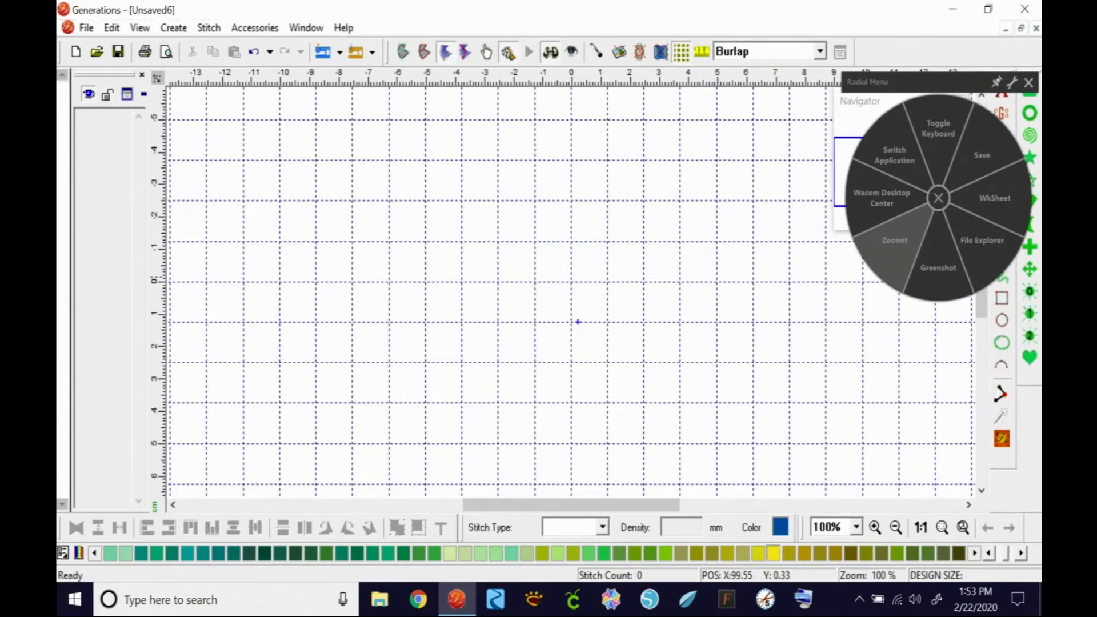
left_click_drag(389, 242, 626, 243)
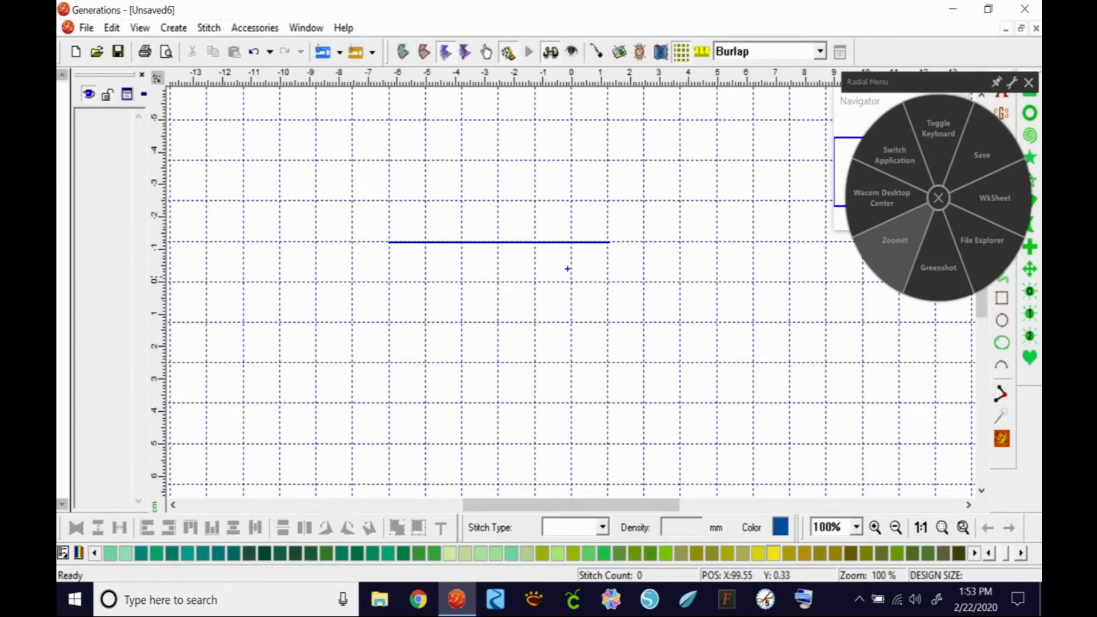
left_click_drag(388, 220, 681, 220)
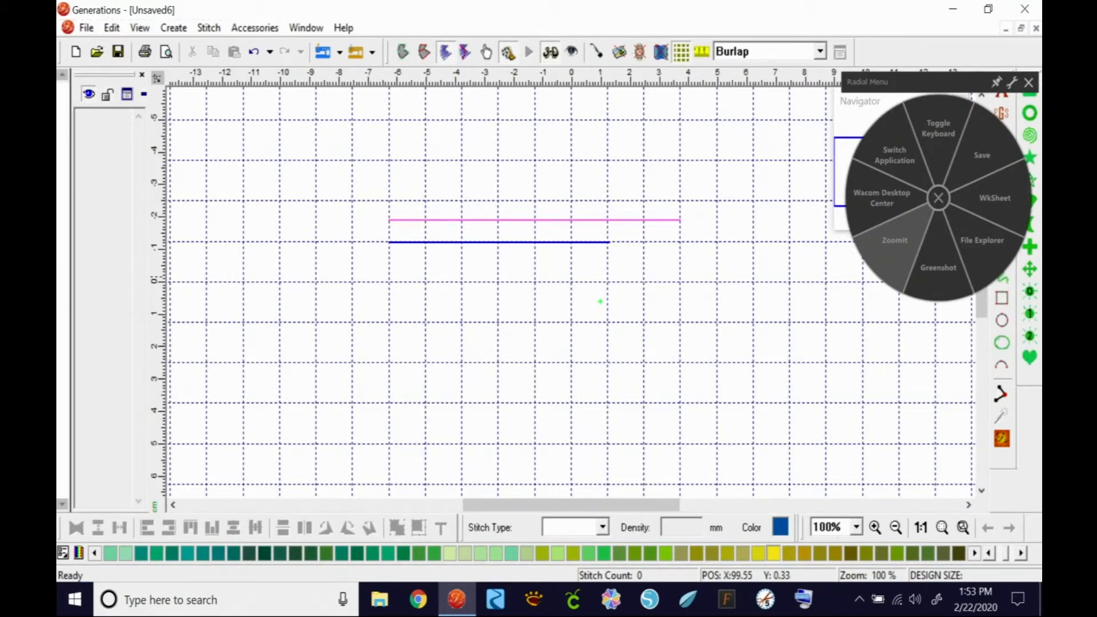
mouse_move(382, 221)
left_mouse_down()
mouse_move(382, 243)
mouse_move(382, 217)
mouse_move(387, 224)
left_mouse_up()
mouse_move(346, 220)
left_mouse_down()
mouse_move(345, 233)
mouse_move(371, 214)
left_mouse_up()
Draw a red line above the pink one, label their gap .50, and bracket the red-to-blue distance as 1.0
left_click_drag(389, 200, 721, 200)
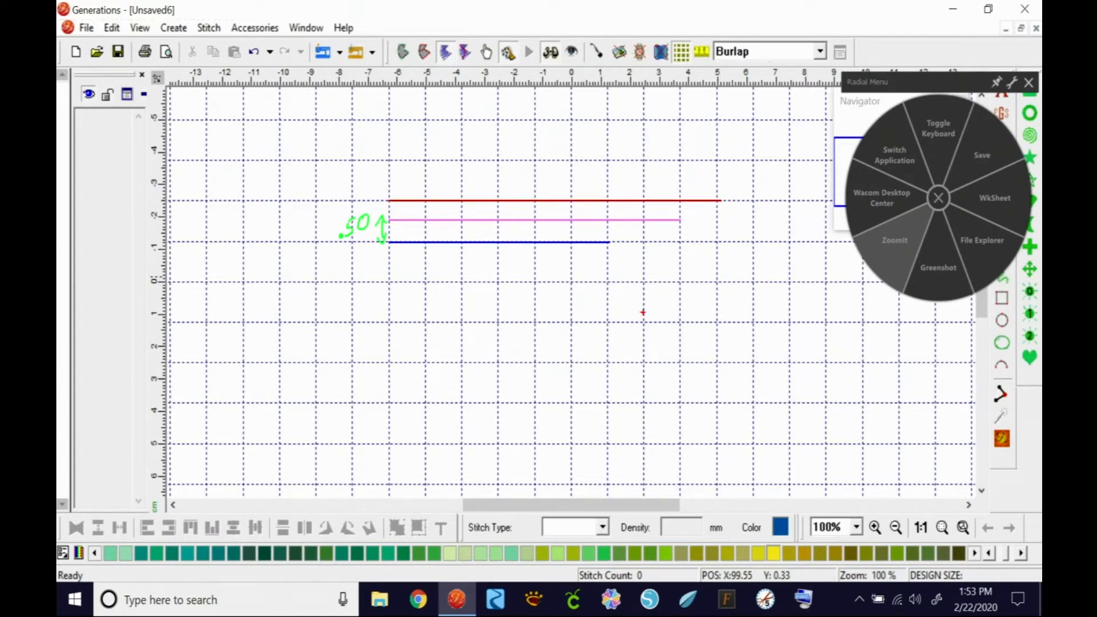
mouse_move(682, 201)
left_mouse_down()
mouse_move(680, 222)
mouse_move(686, 205)
mouse_move(690, 217)
mouse_move(701, 207)
left_mouse_up()
mouse_move(705, 208)
left_mouse_down()
mouse_move(747, 199)
mouse_move(748, 232)
mouse_move(716, 245)
left_mouse_up()
mouse_move(758, 214)
left_mouse_down()
mouse_move(758, 232)
mouse_move(787, 230)
left_mouse_up()
left_click(767, 230)
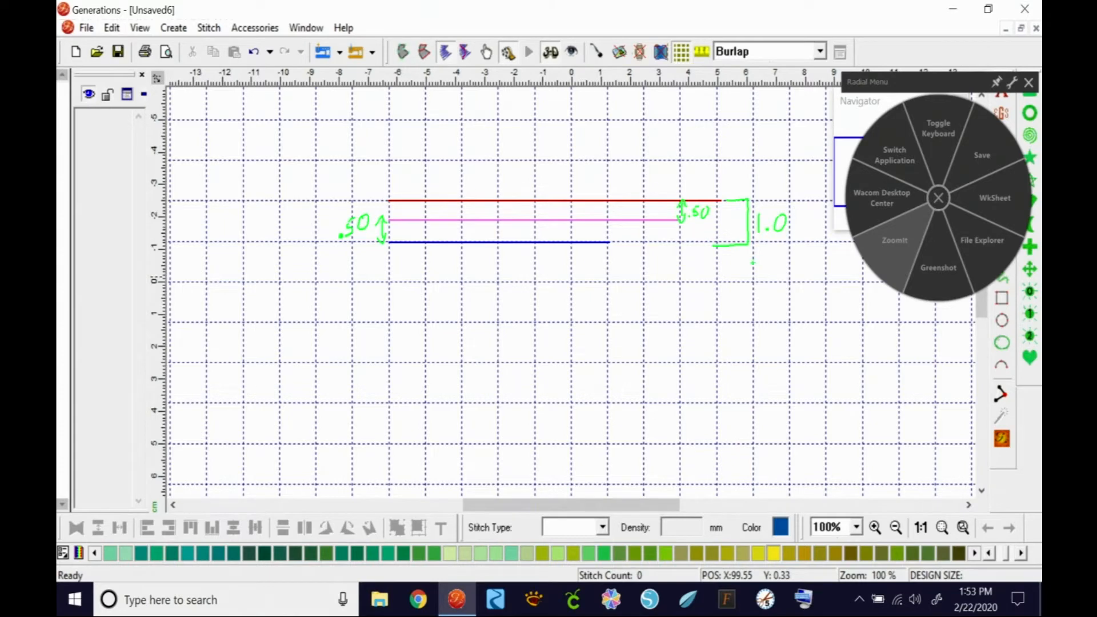
Draw an upward arrow to the 1.0 label, write "Less density" beneath it, and underline the note several times
mouse_move(772, 288)
left_mouse_down()
mouse_move(776, 248)
mouse_move(787, 263)
left_mouse_up()
mouse_move(761, 297)
left_mouse_down()
mouse_move(821, 302)
mouse_move(828, 314)
mouse_move(871, 332)
left_mouse_up()
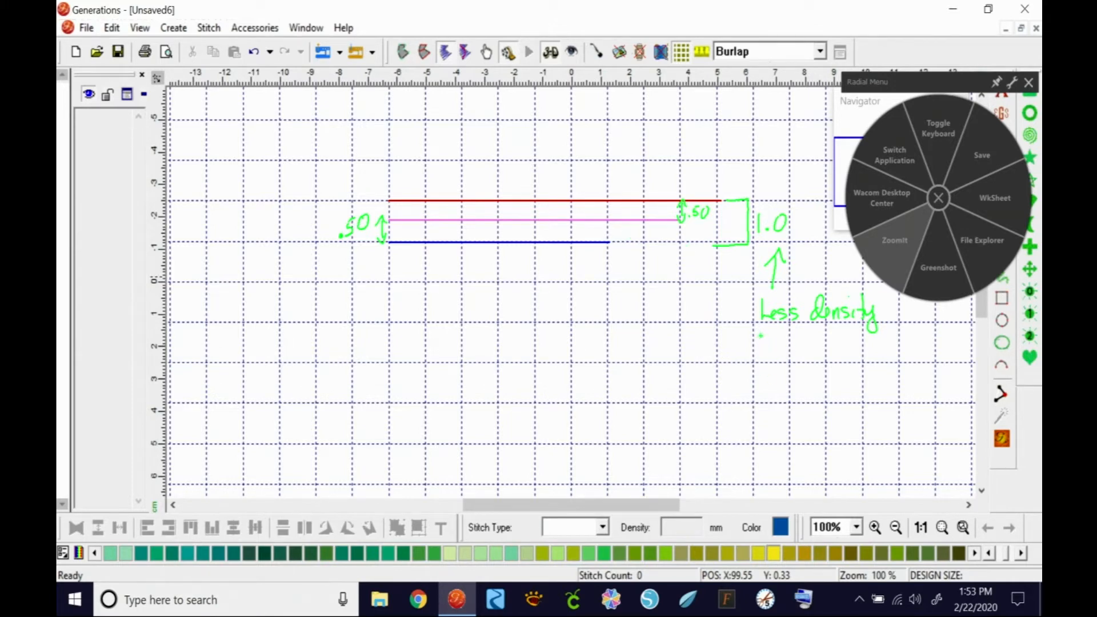
left_click_drag(770, 330, 866, 327)
left_click_drag(780, 335, 852, 335)
left_click_drag(785, 343, 849, 347)
left_click_drag(804, 355, 845, 357)
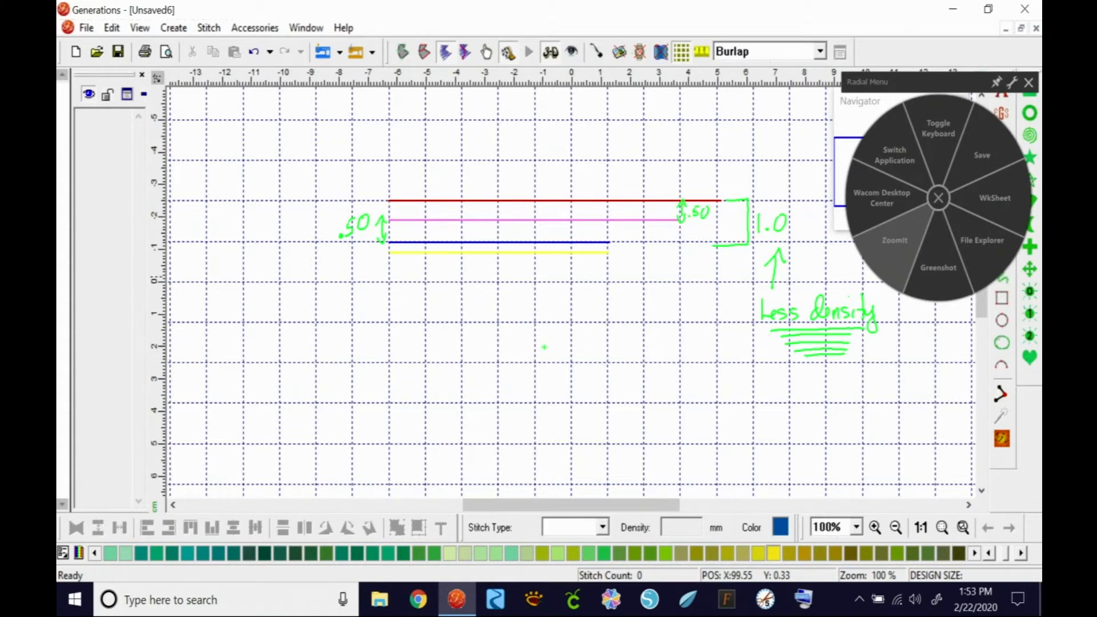
Label the gap between the blue and yellow lines .25, and draw a downward arrow marked # below them
mouse_move(609, 241)
left_mouse_down()
mouse_move(610, 253)
mouse_move(640, 252)
left_mouse_up()
left_click_drag(481, 241, 463, 329)
left_click_drag(471, 312, 463, 330)
left_click_drag(481, 280, 478, 300)
mouse_move(484, 283)
left_mouse_down()
mouse_move(482, 297)
mouse_move(489, 285)
left_mouse_up()
Write "Higher density" in green beside the downward arrow
mouse_move(477, 293)
left_mouse_down()
mouse_move(491, 290)
mouse_move(513, 322)
left_mouse_up()
mouse_move(507, 311)
left_mouse_down()
mouse_move(520, 307)
mouse_move(519, 319)
left_mouse_up()
left_click_drag(533, 312, 525, 337)
mouse_move(537, 294)
left_mouse_down()
mouse_move(538, 319)
mouse_move(550, 315)
left_mouse_up()
mouse_move(551, 320)
left_mouse_down()
mouse_move(562, 305)
mouse_move(576, 322)
left_mouse_up()
mouse_move(587, 294)
left_mouse_down()
mouse_move(589, 323)
mouse_move(600, 320)
left_mouse_up()
left_click_drag(598, 309, 610, 320)
left_click_drag(617, 309, 627, 321)
left_click_drag(622, 312, 637, 319)
left_click_drag(642, 307, 639, 339)
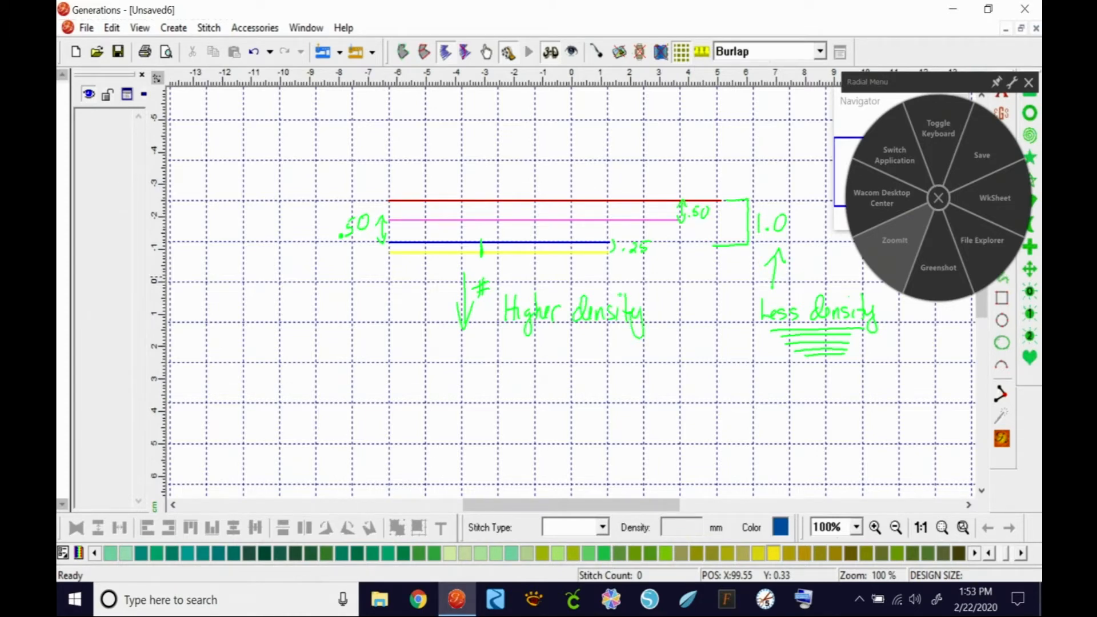
Write "More Stitches" under the higher density note, add a tall exclamation mark, and underline it several times
left_click_drag(501, 340, 500, 365)
mouse_move(503, 343)
left_mouse_down()
mouse_move(518, 363)
mouse_move(533, 350)
left_mouse_up()
mouse_move(534, 357)
left_mouse_down()
mouse_move(572, 341)
mouse_move(580, 362)
left_mouse_up()
left_click_drag(590, 347, 600, 361)
mouse_move(612, 350)
left_mouse_down()
mouse_move(609, 362)
mouse_move(634, 360)
left_mouse_up()
left_click_drag(642, 341, 638, 361)
left_click_drag(664, 314, 663, 343)
left_click(663, 357)
mouse_move(497, 389)
left_mouse_down()
mouse_move(630, 375)
mouse_move(527, 413)
mouse_move(594, 423)
left_mouse_up()
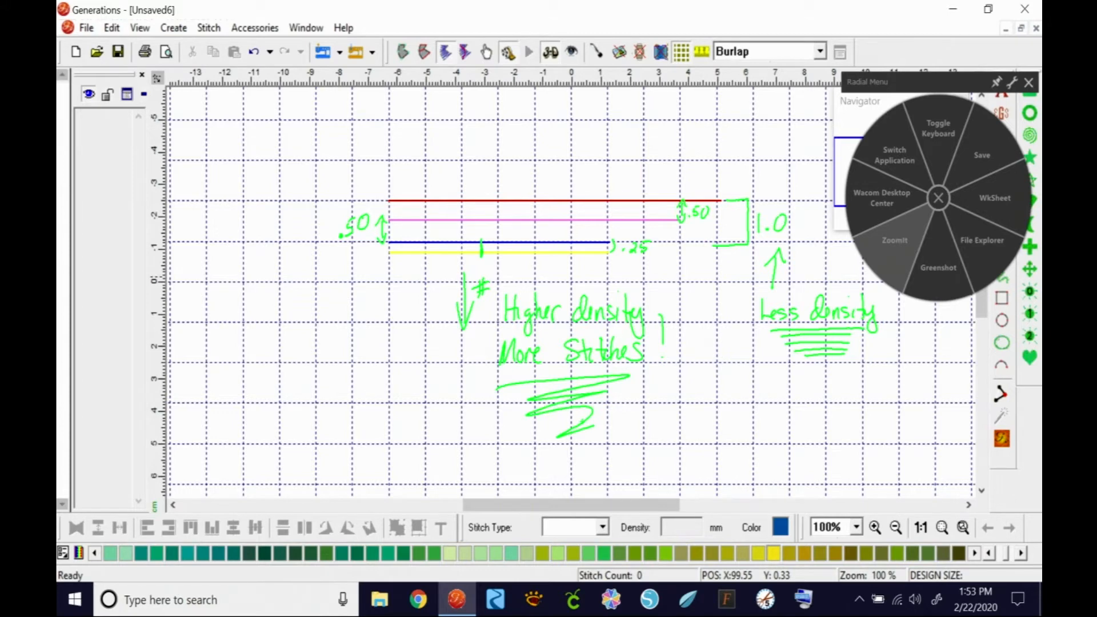
Add # beside the upward arrow, write "Less Stitches" under the less density note, and re-mark the blue-to-yellow gap
left_click_drag(800, 240, 802, 260)
left_click_drag(794, 253, 814, 256)
mouse_move(777, 368)
left_mouse_down()
mouse_move(782, 389)
mouse_move(902, 380)
left_mouse_up()
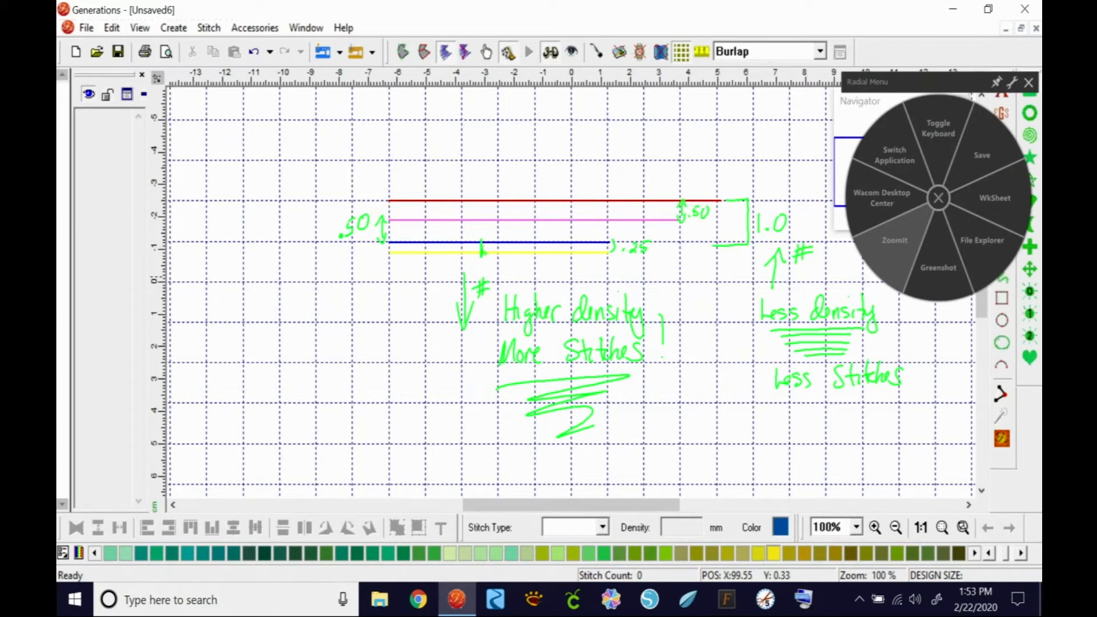
left_click_drag(482, 242, 482, 256)
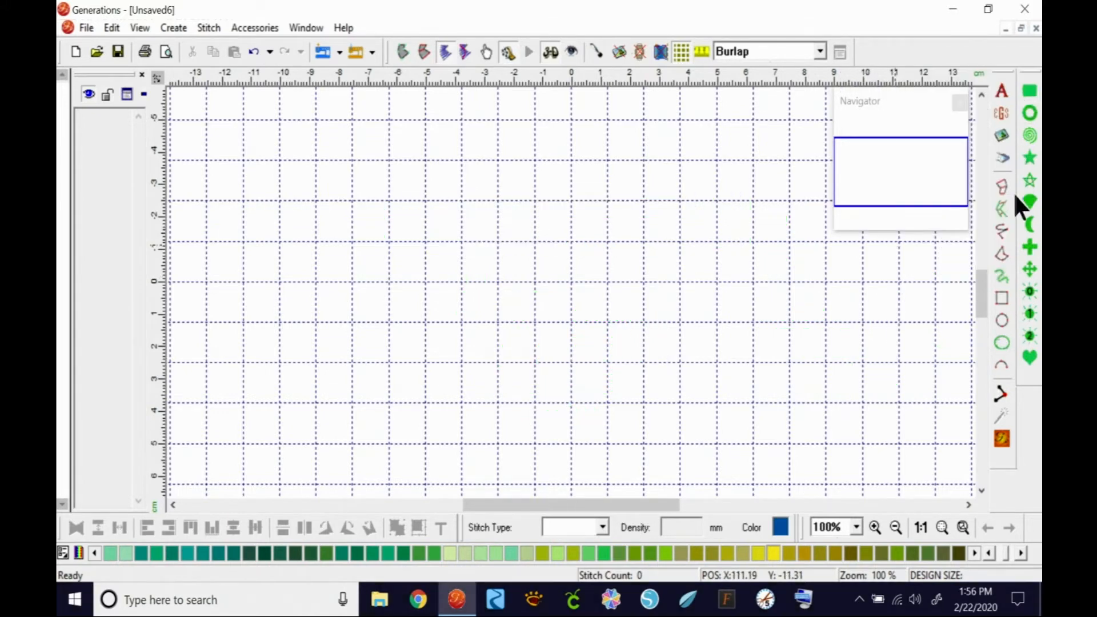
Draw a rectangular Complex Fill area about 75.7 by 75.6 mm and leave the rectangle command
left_click(1002, 298)
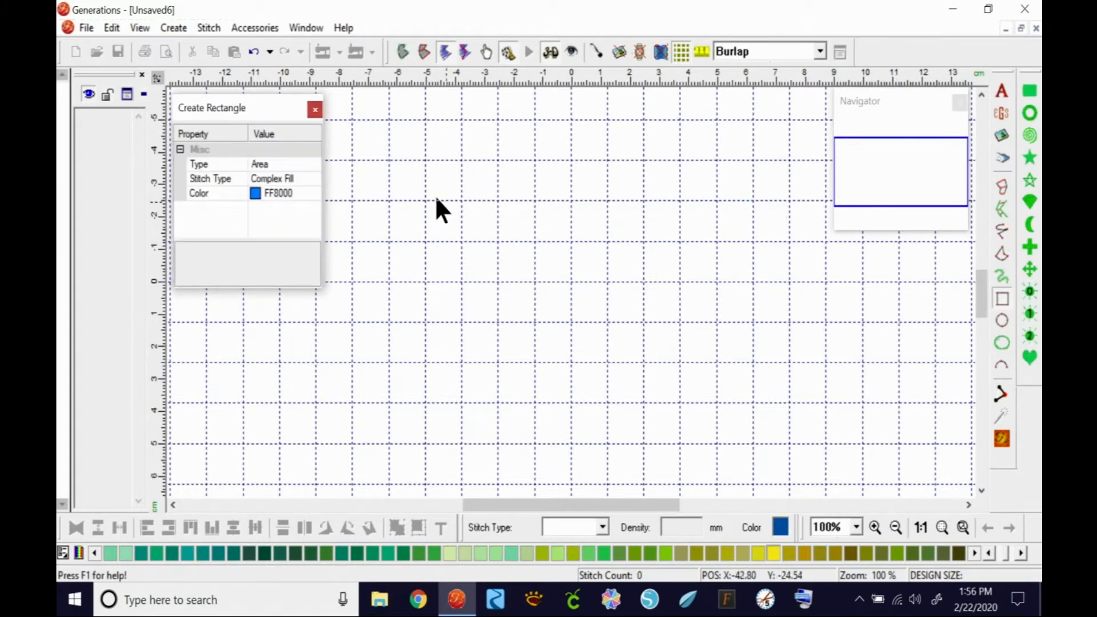
left_click_drag(425, 201, 655, 443)
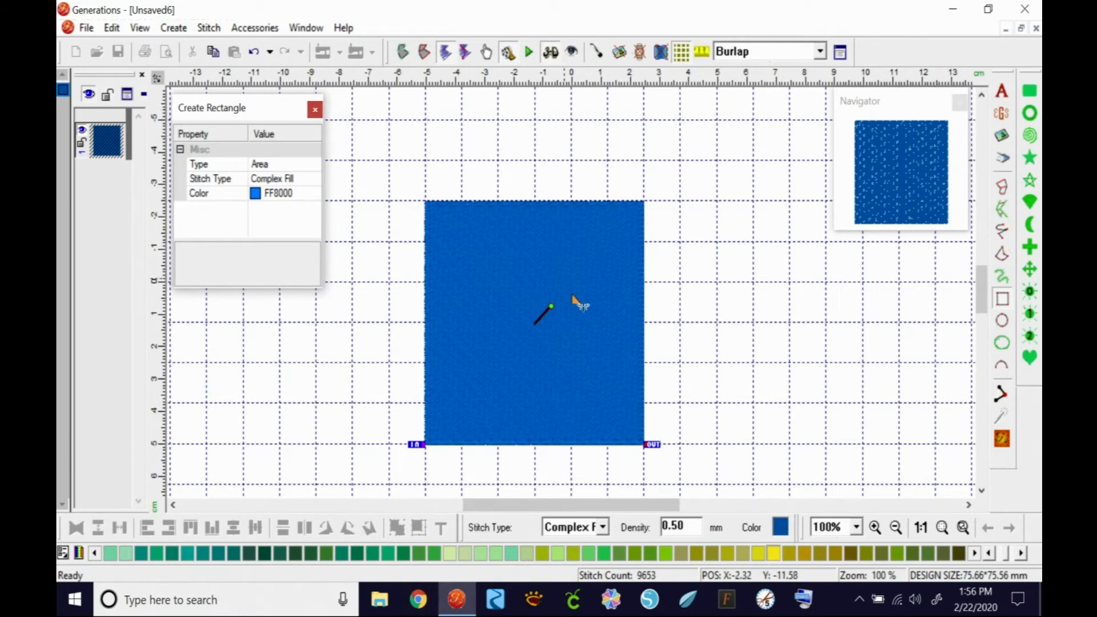
scroll(578, 306, "up", 1)
key("Escape")
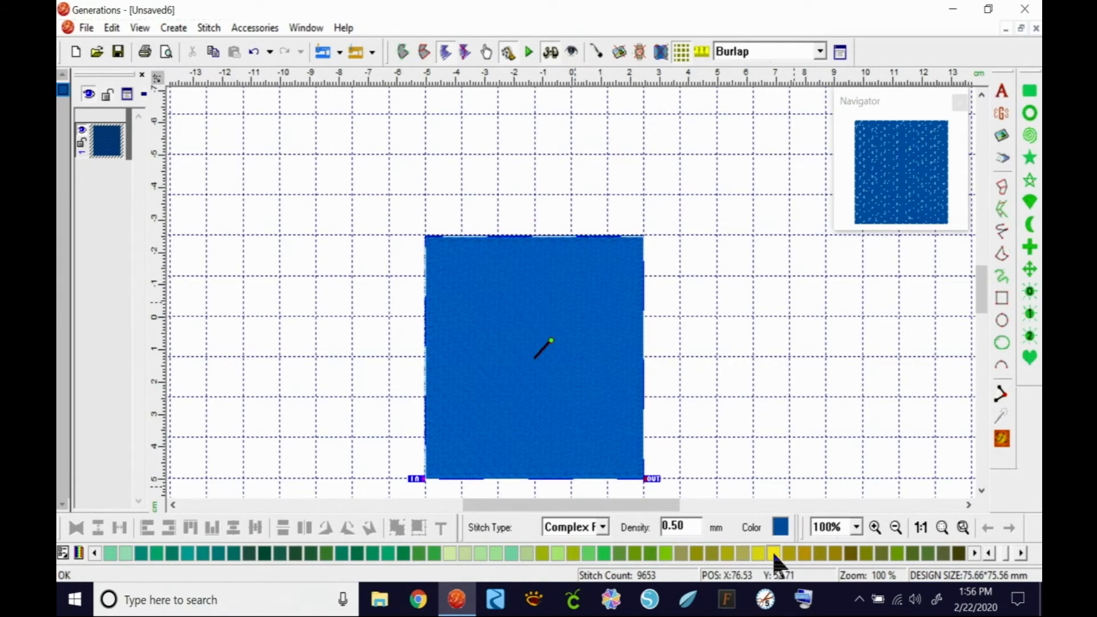
Recolor the filled rectangle orange-red from the thread palette and deselect it
left_click(1007, 551)
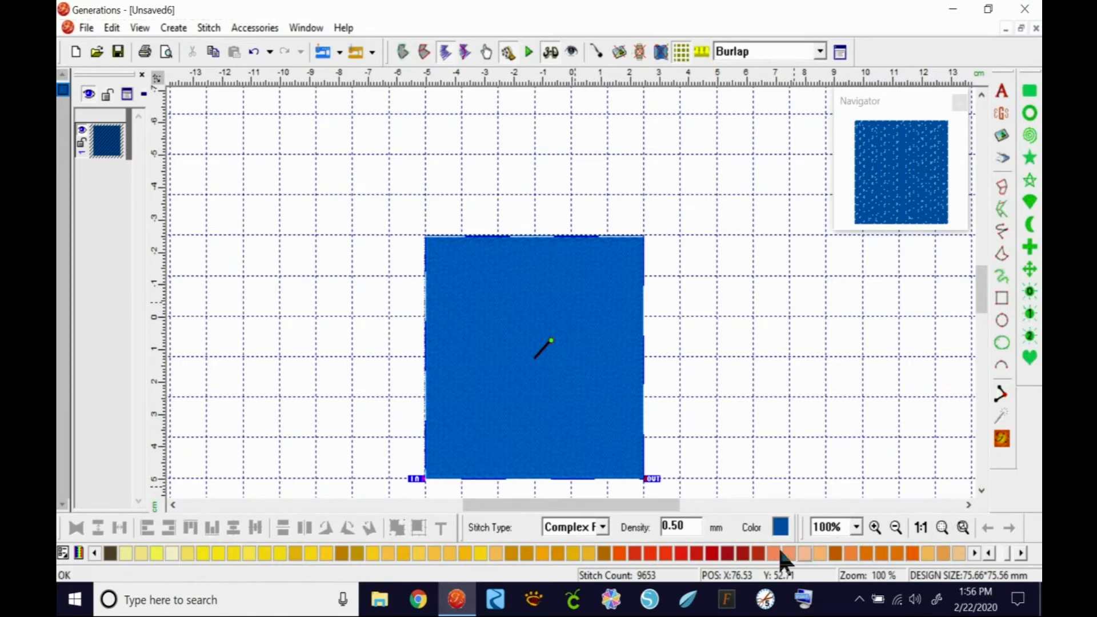
left_click(666, 556)
mouse_move(978, 298)
left_mouse_down()
mouse_move(986, 306)
mouse_move(982, 296)
left_mouse_up()
left_click(722, 354)
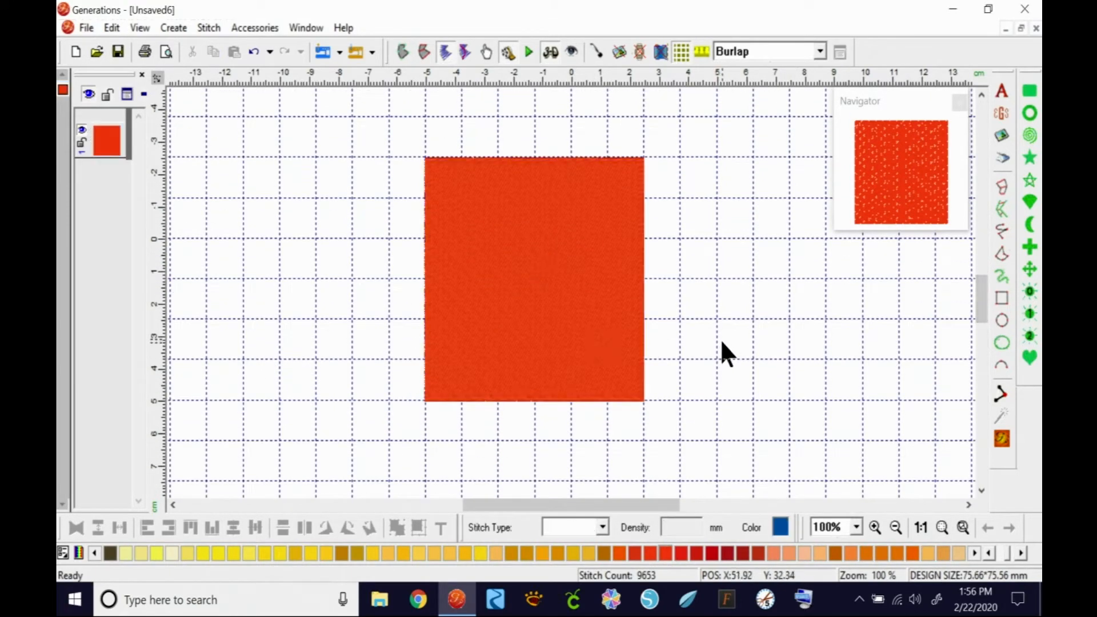
Set the rectangle's Complex Fill density to 1.00 mm in its stitch properties
left_click(613, 287)
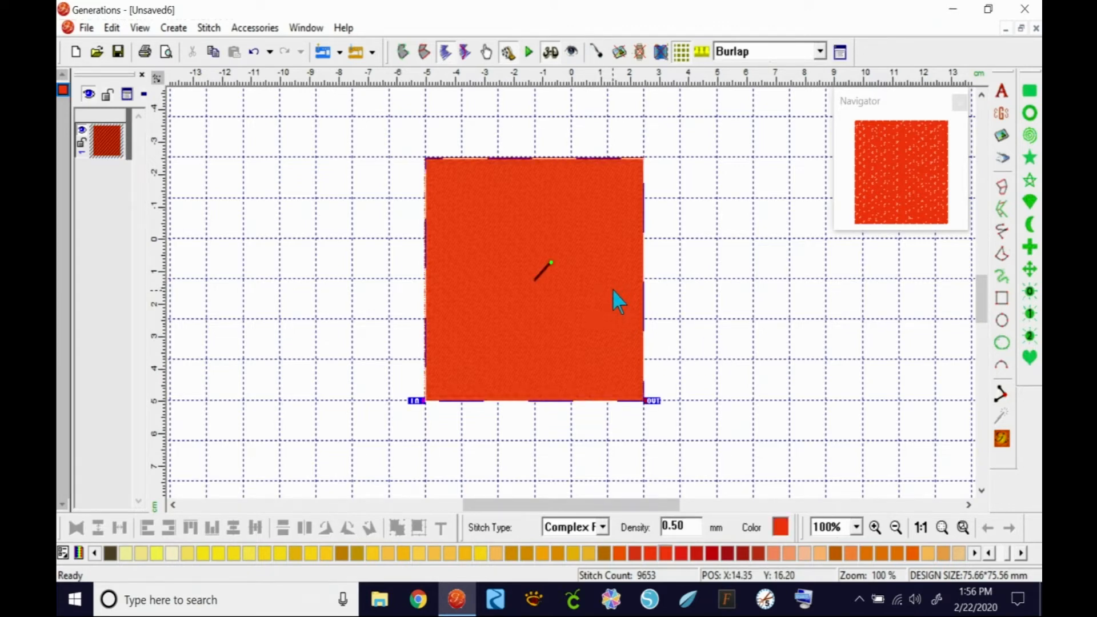
double_click(693, 536)
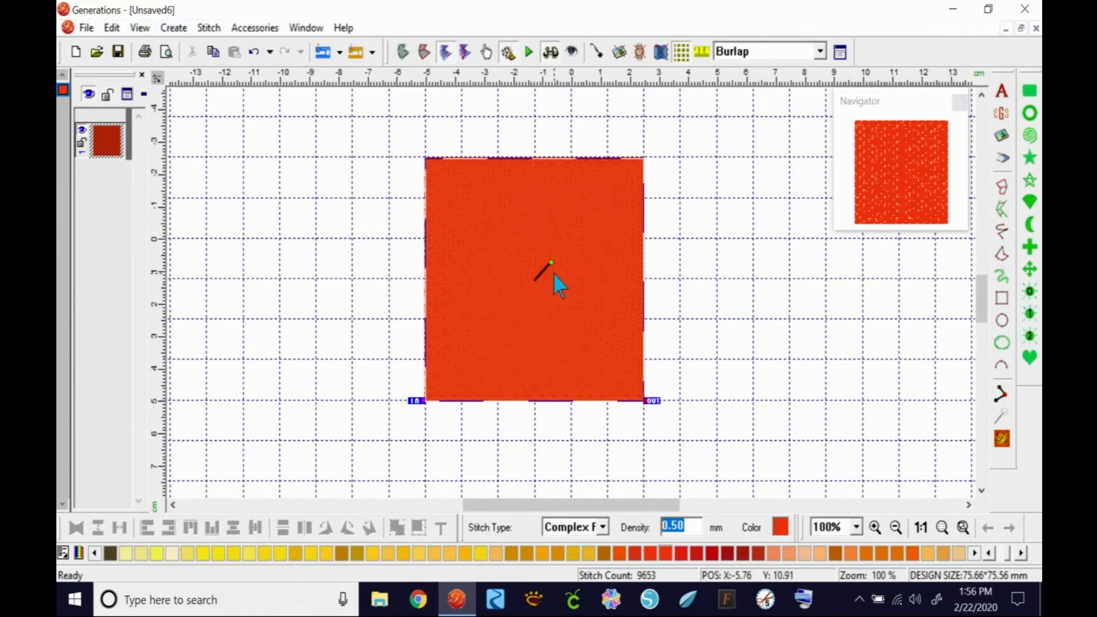
left_click(677, 239)
double_click(597, 256)
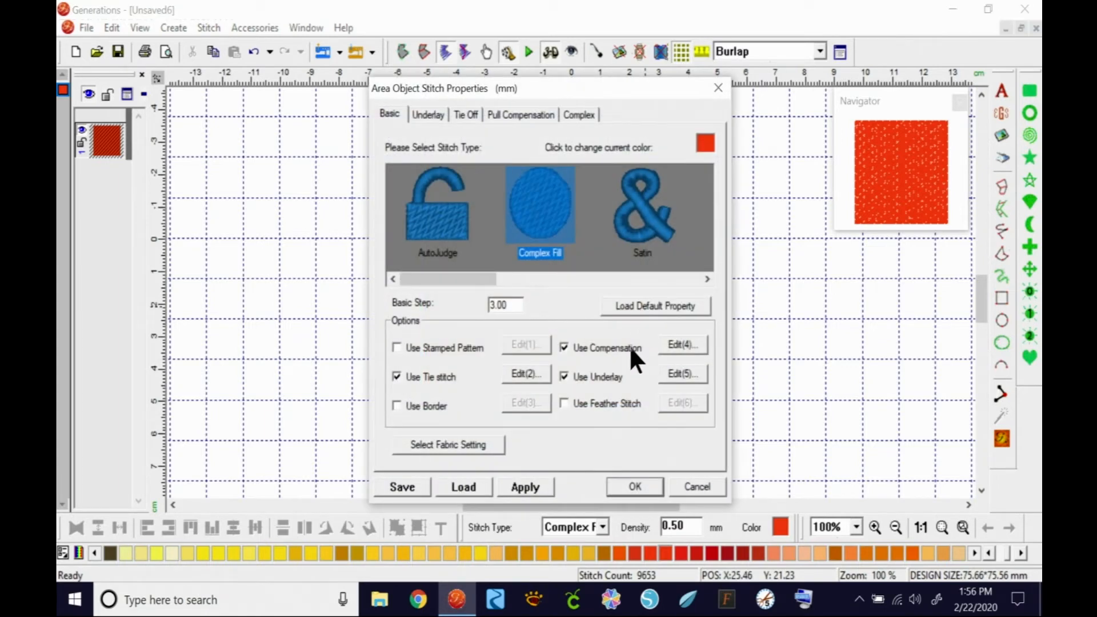
left_click(588, 113)
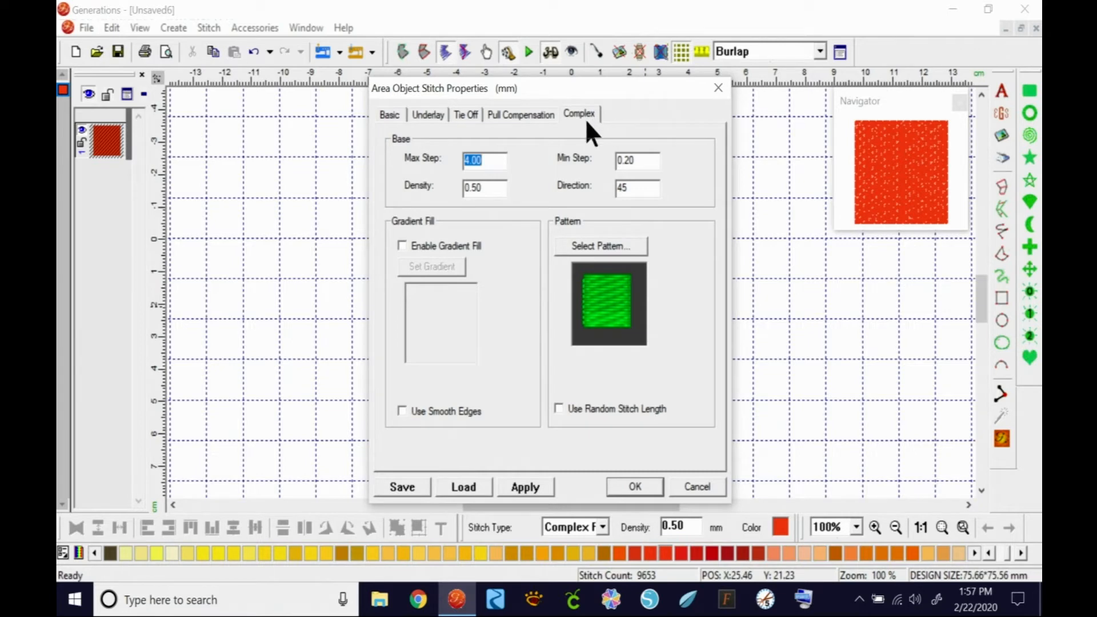
left_click_drag(493, 188, 460, 191)
type("1.00")
left_click(623, 485)
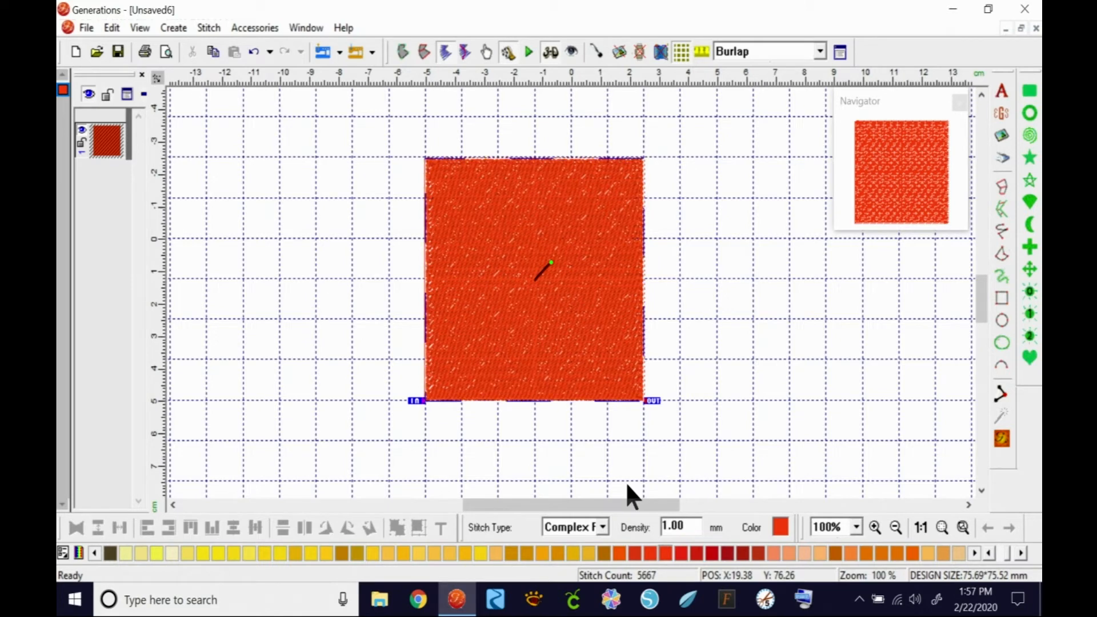
Set the rectangle's fill density to 2.00 mm and display its stitches as plain lines instead of the realistic preview
left_click(645, 376)
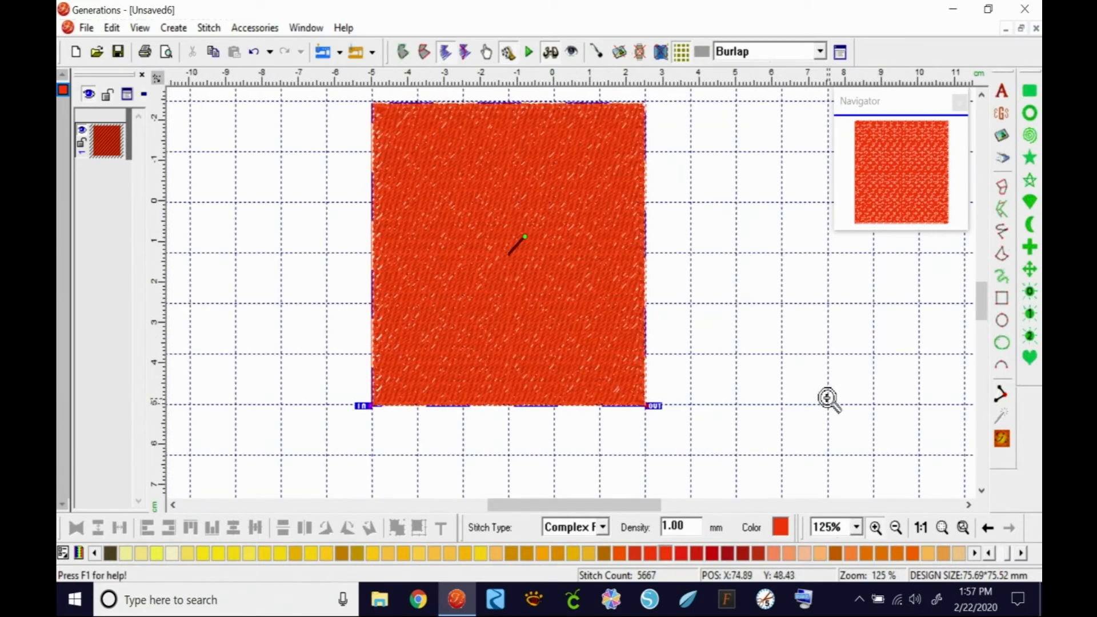
left_click(856, 527)
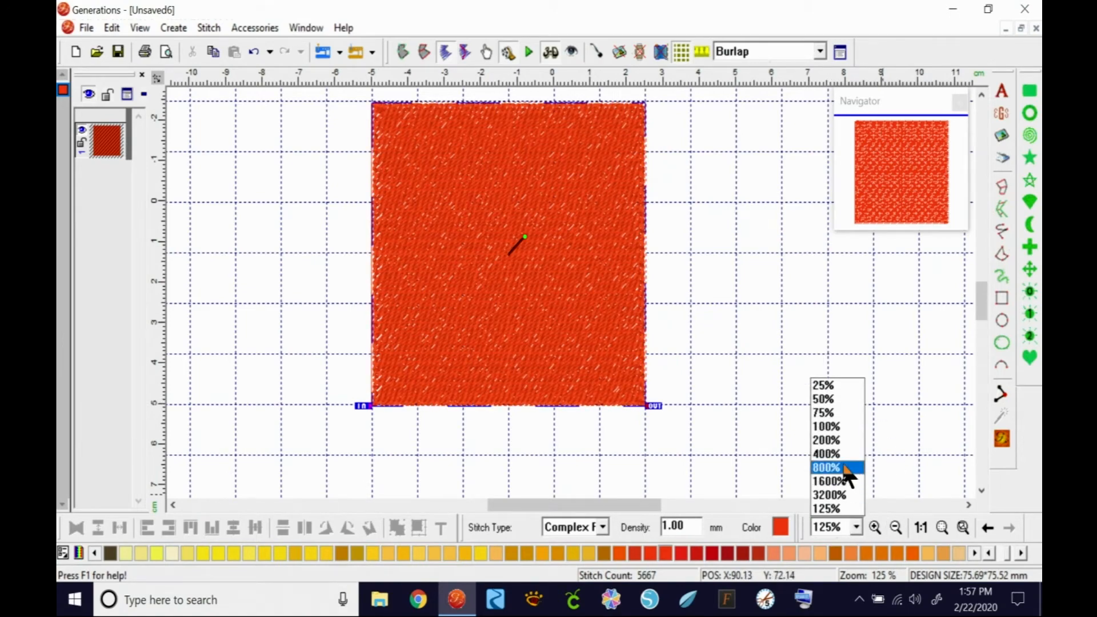
left_click(836, 442)
left_click_drag(982, 300, 982, 305)
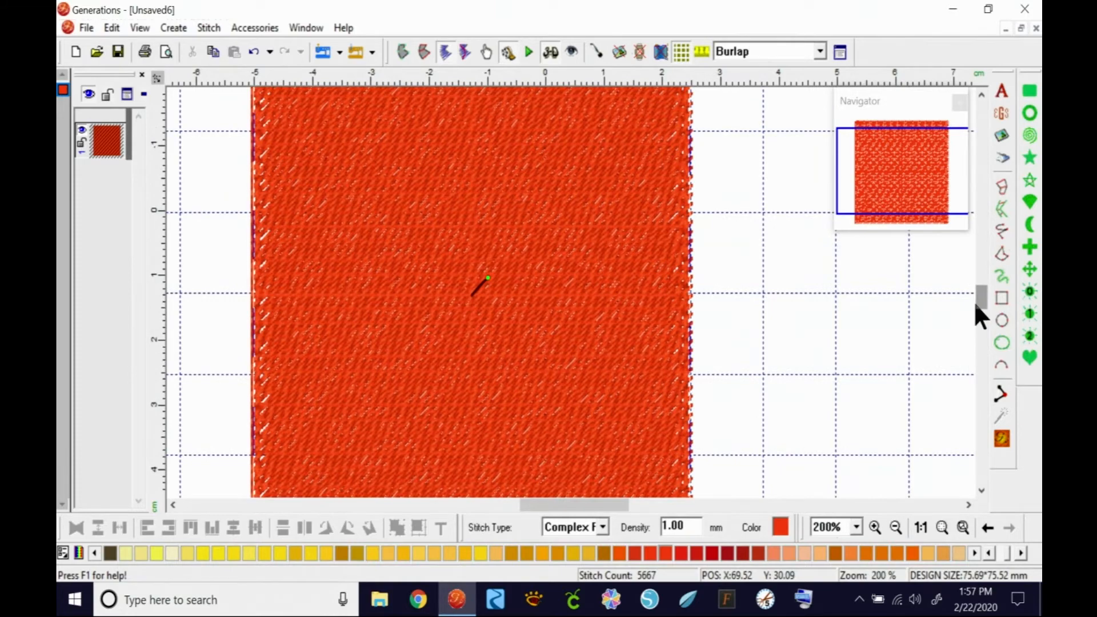
left_click_drag(691, 527, 651, 537)
type("2.00")
key("Return")
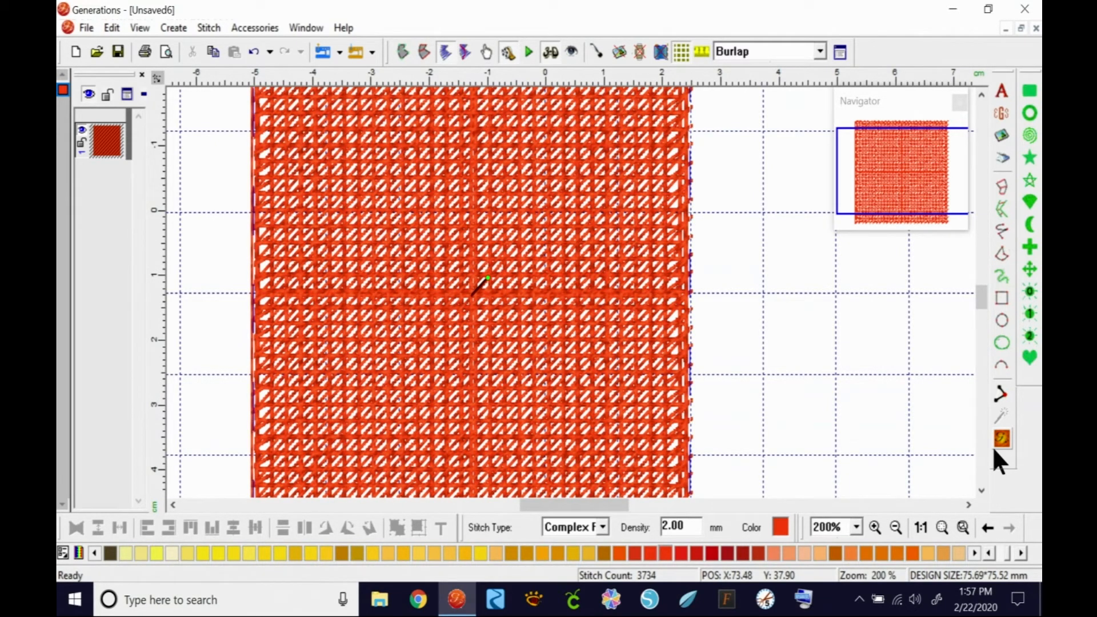
left_click(550, 52)
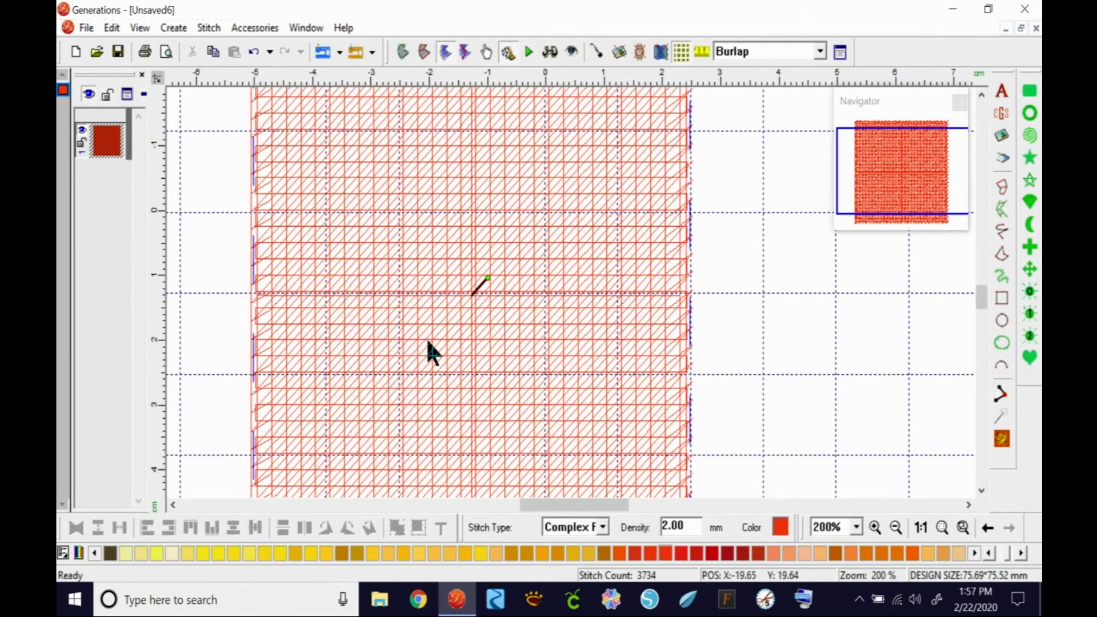
With ZoomIt, draw a green double-headed arrow along the diagonal stitch direction and blue vertical lines over the fill, and exit annotation
middle_click(918, 233)
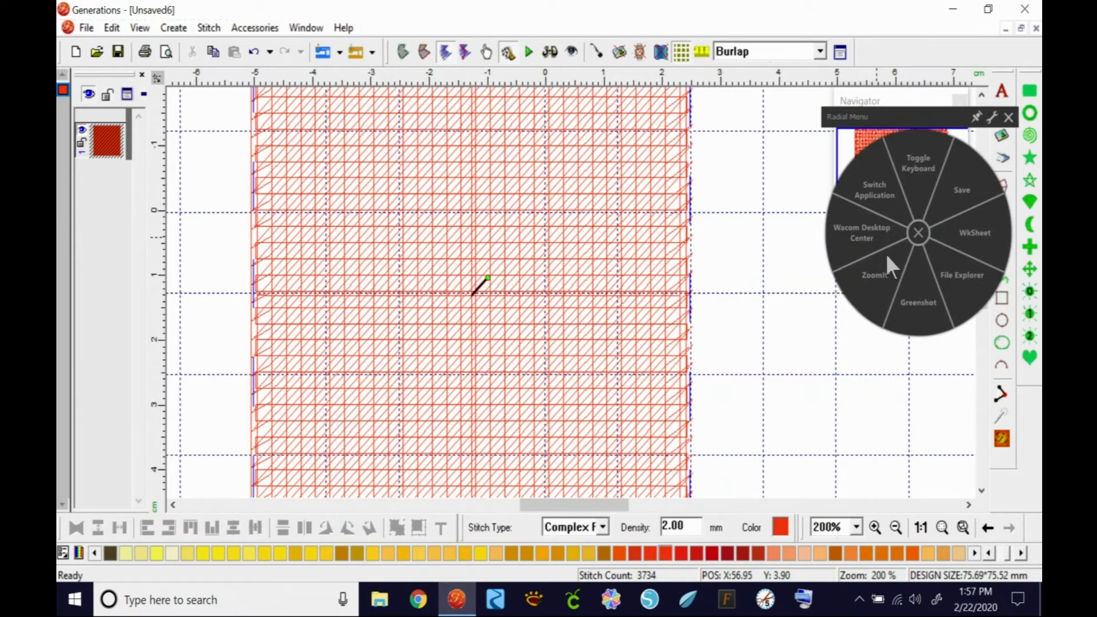
left_click(885, 282)
left_click_drag(379, 383, 592, 178)
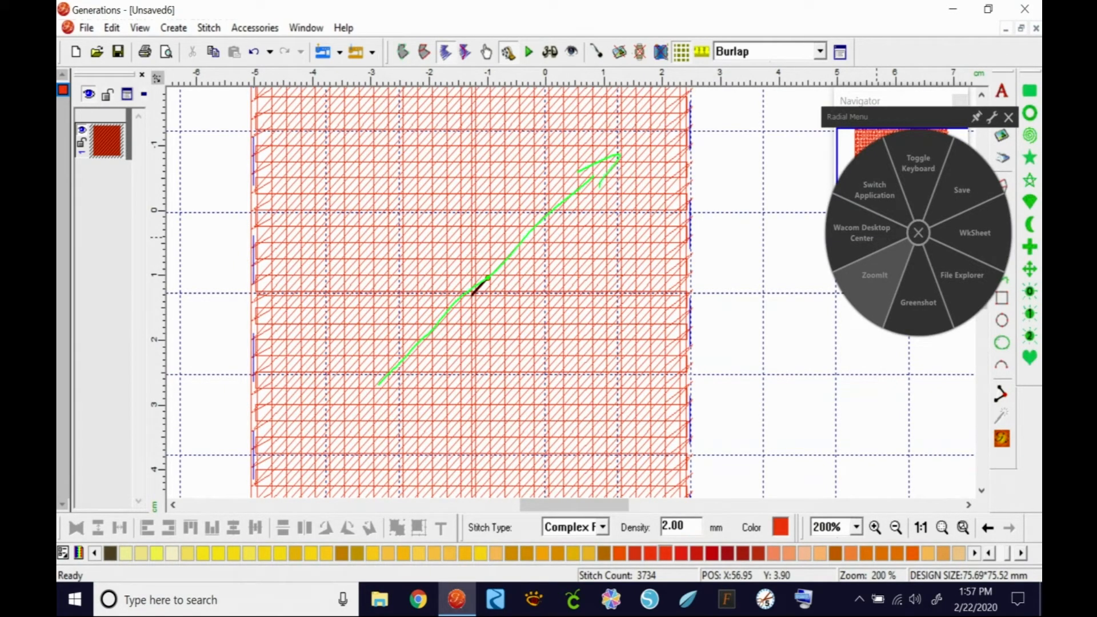
left_click_drag(382, 359, 396, 391)
left_click_drag(274, 109, 273, 297)
mouse_move(290, 111)
left_mouse_down()
mouse_move(291, 290)
mouse_move(302, 205)
mouse_move(303, 295)
left_mouse_up()
mouse_move(314, 117)
left_mouse_down()
mouse_move(314, 296)
mouse_move(332, 130)
mouse_move(334, 287)
left_mouse_up()
left_click_drag(345, 117, 347, 283)
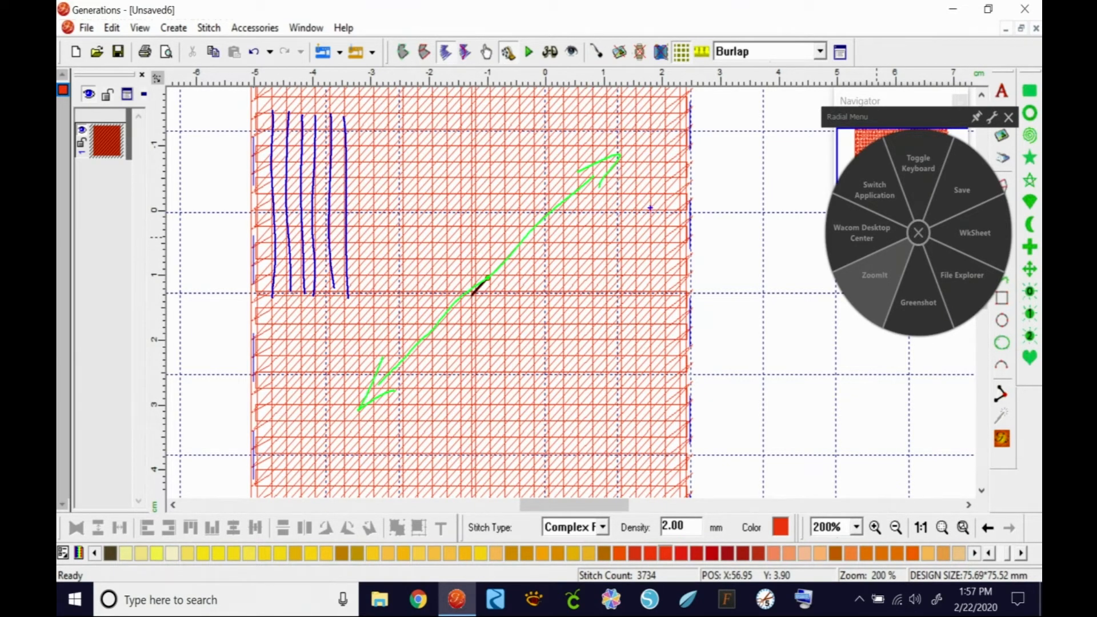
key("Escape")
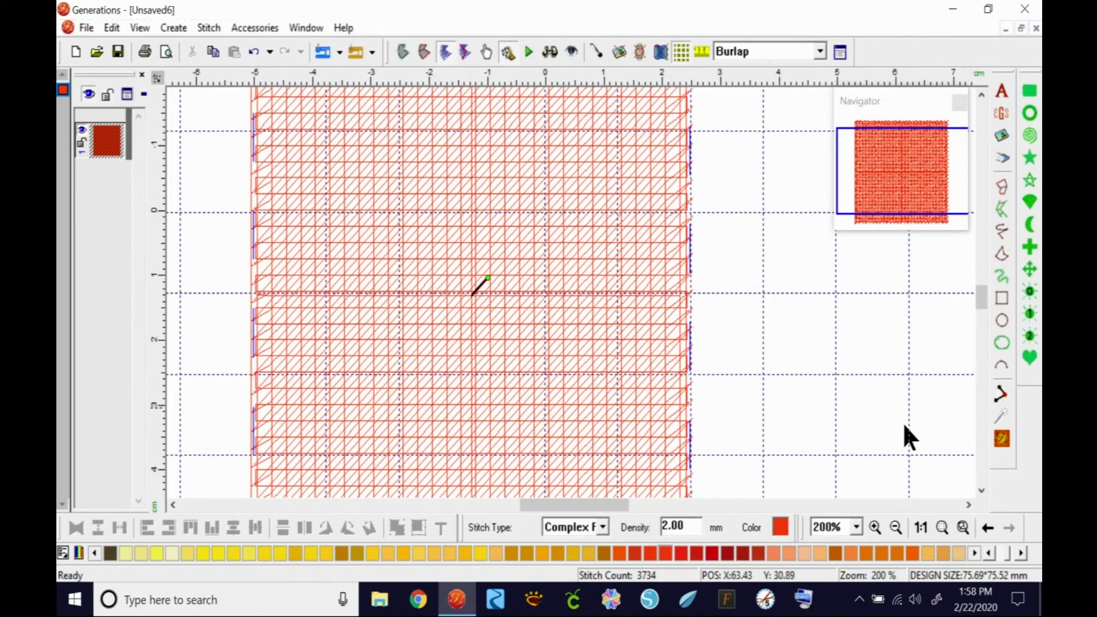
View the design at 100% and review the rectangle's selected and available underlay modes in its stitch properties
left_click(920, 527)
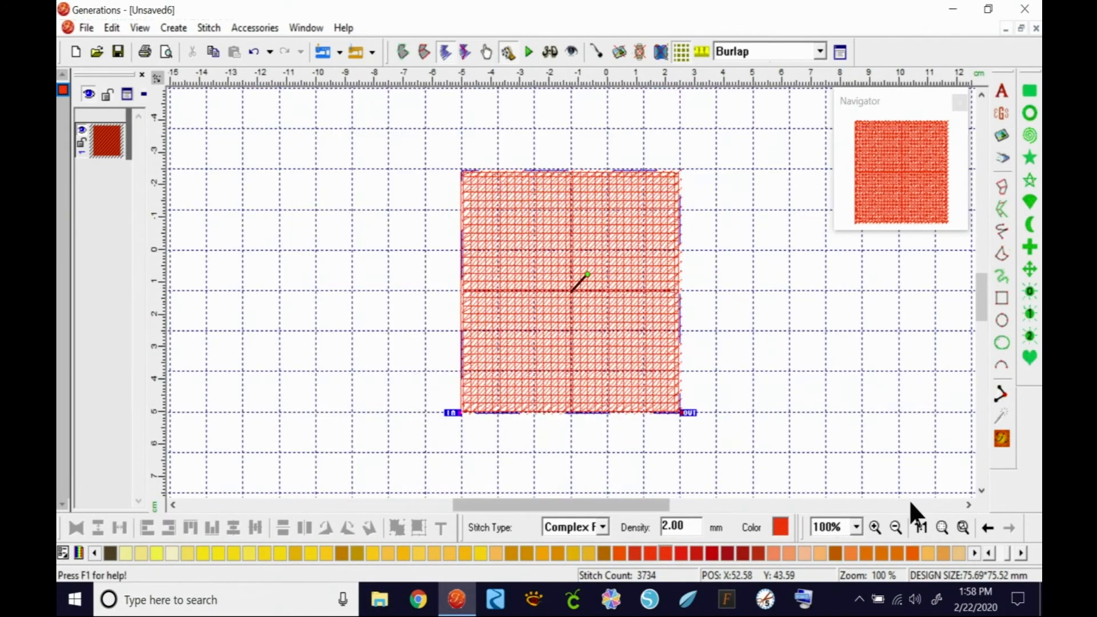
left_click_drag(639, 505, 657, 510)
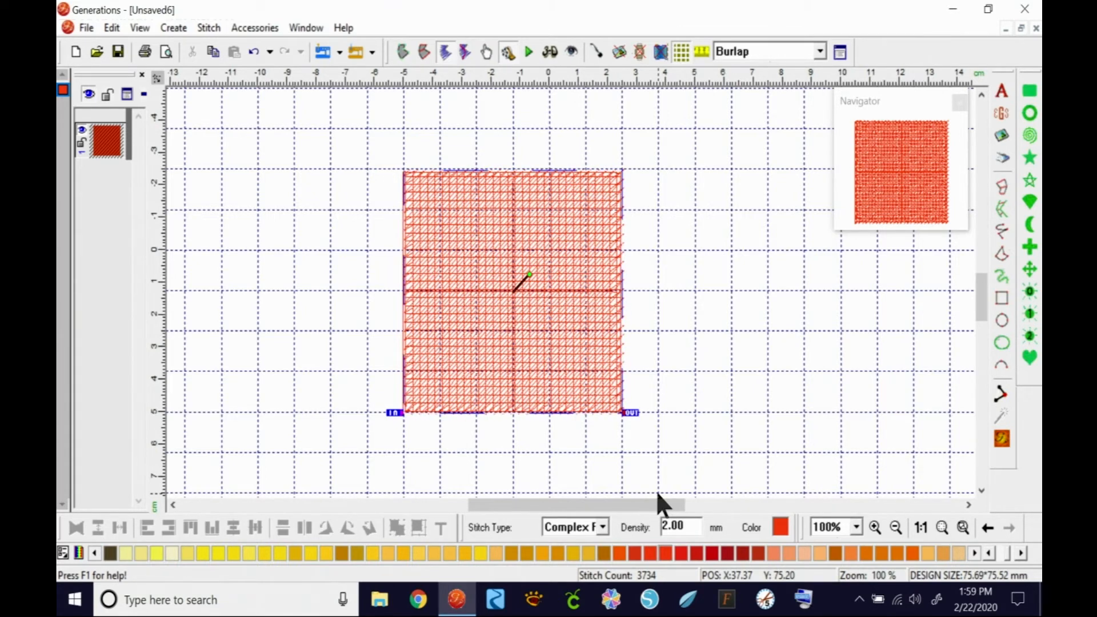
double_click(558, 210)
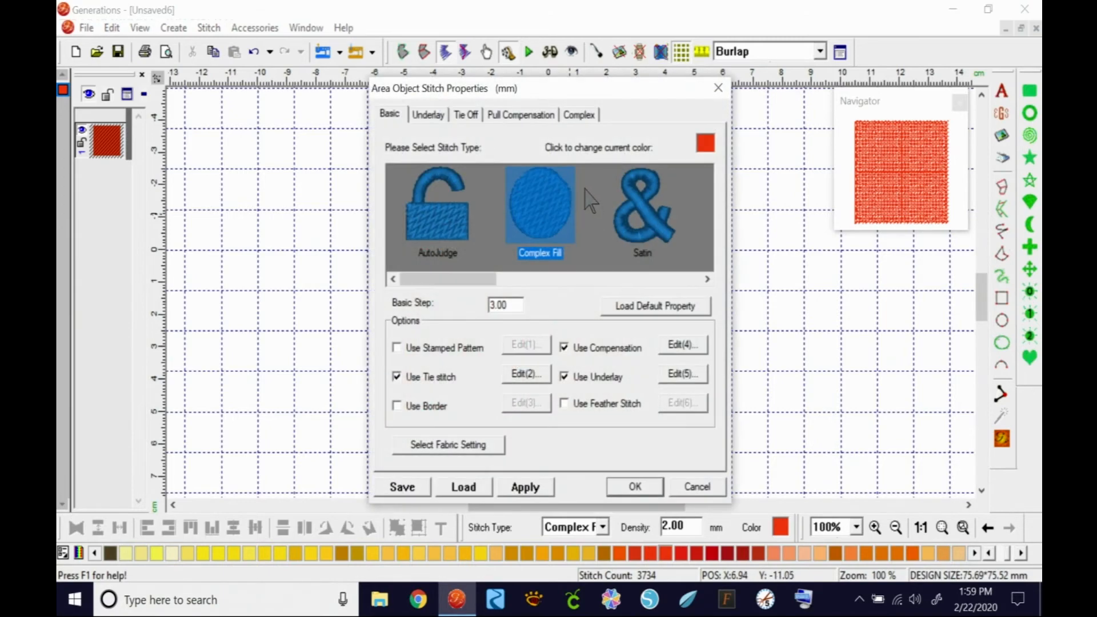
left_click(428, 115)
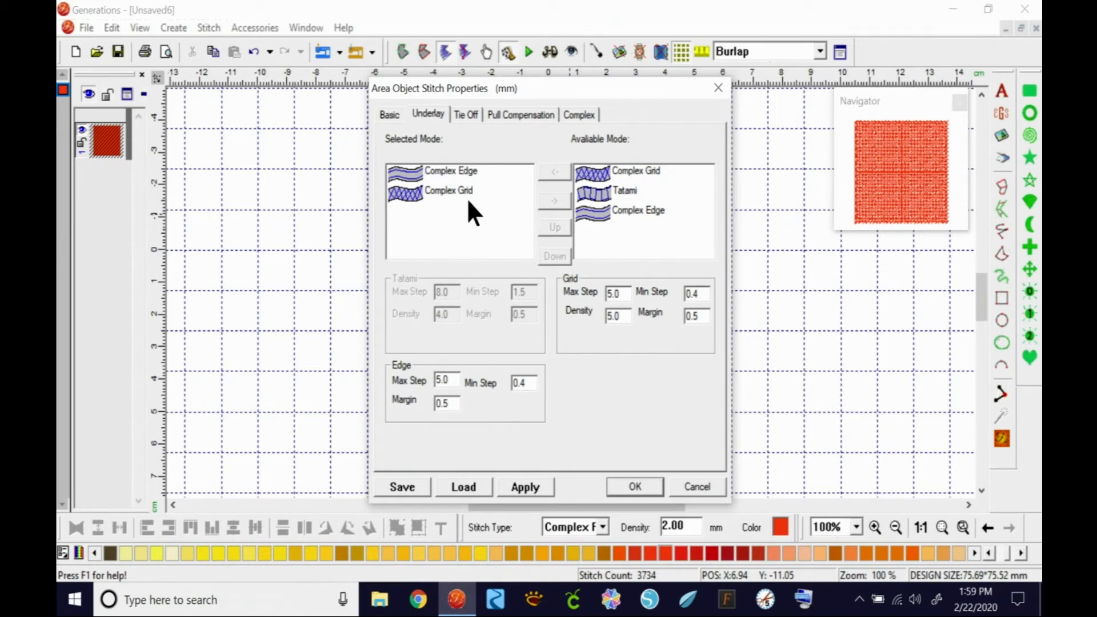
left_click(633, 487)
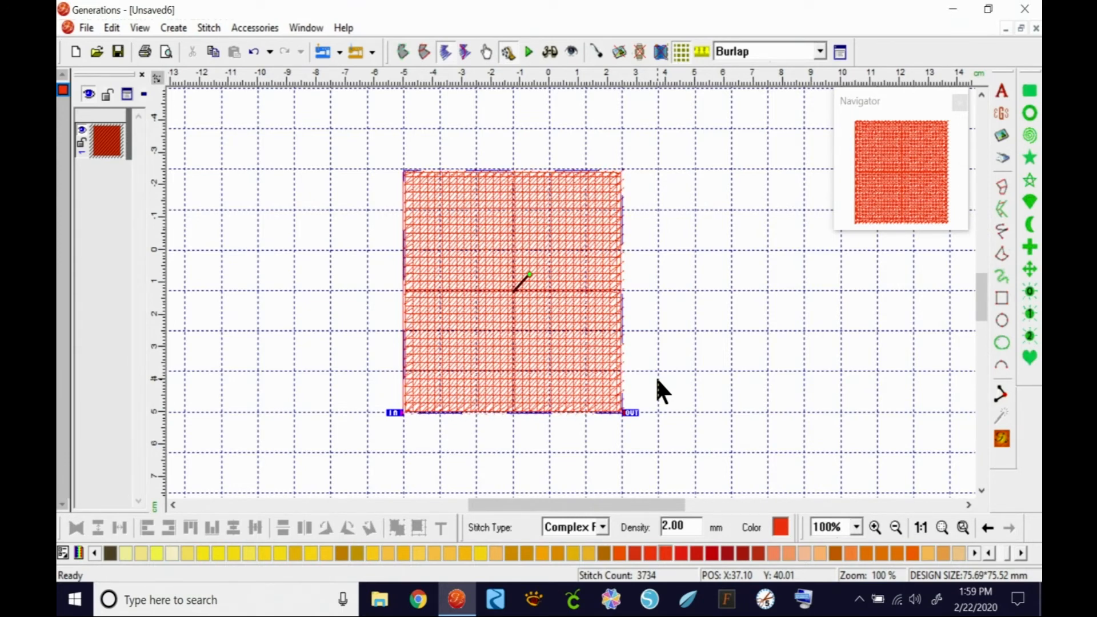
Set the rectangle's Complex Fill density to 0.40 mm, regenerate its stitches, and deselect it
left_click(689, 301)
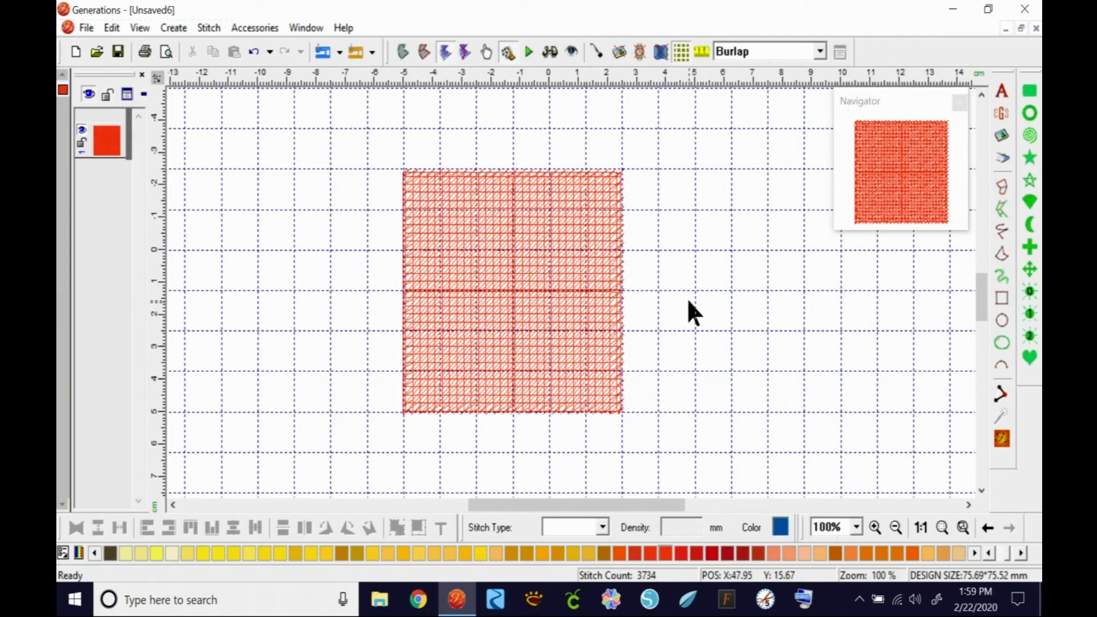
left_click(574, 296)
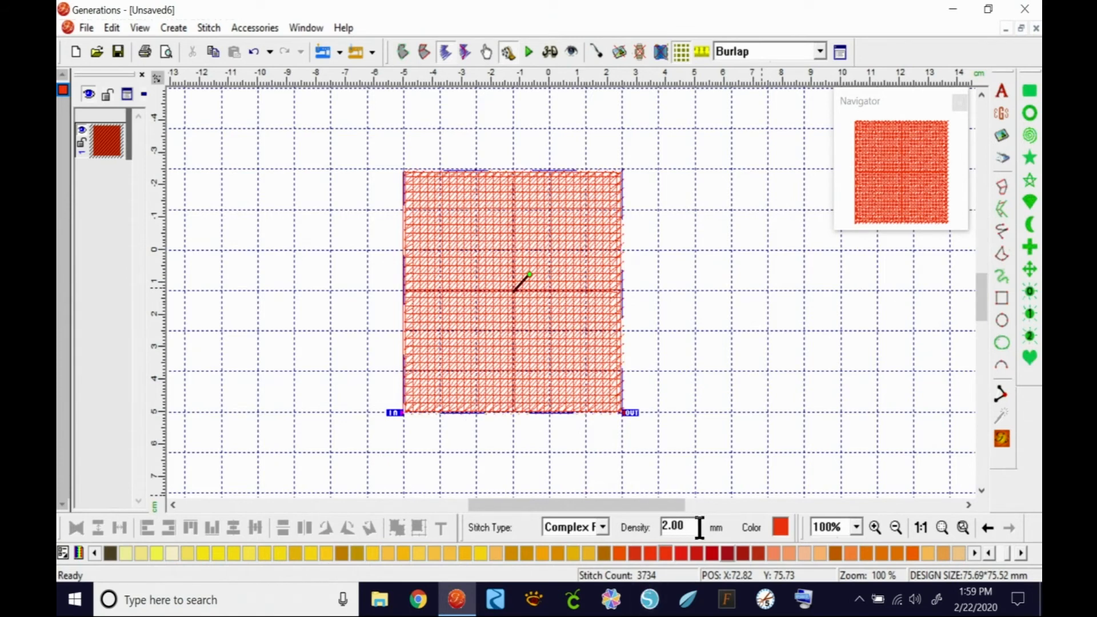
double_click(677, 529)
type("0.40")
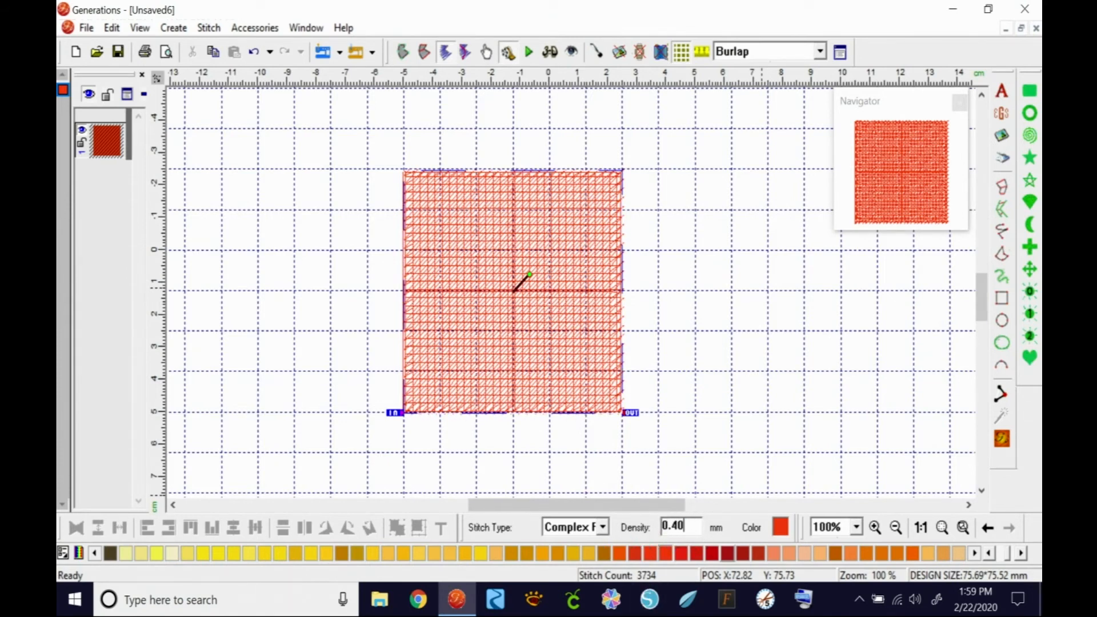
left_click(1003, 440)
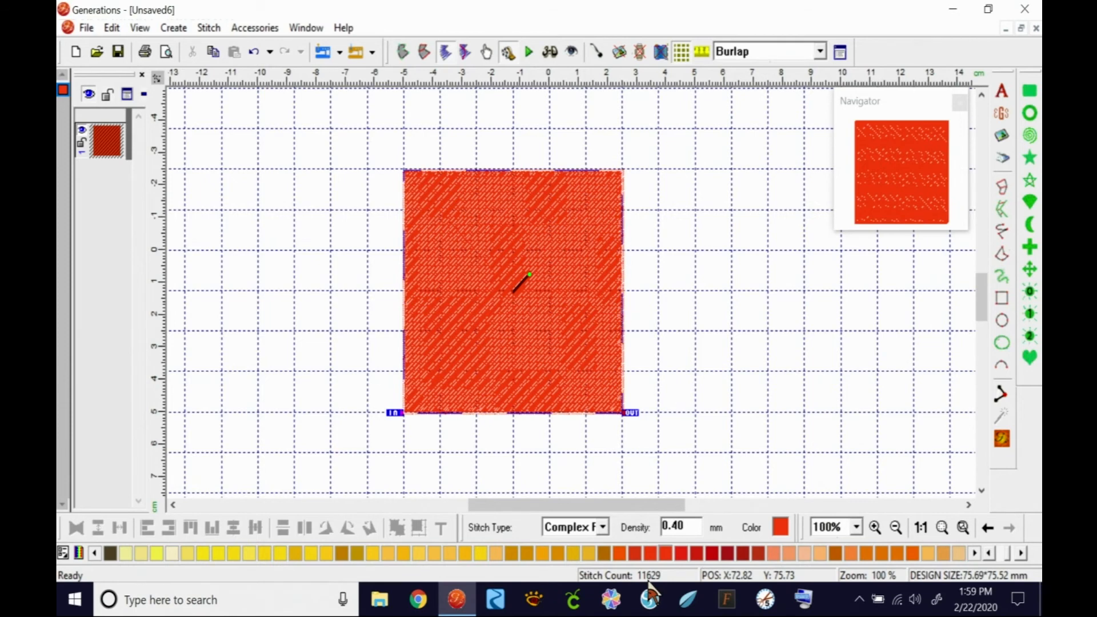
left_click(706, 297)
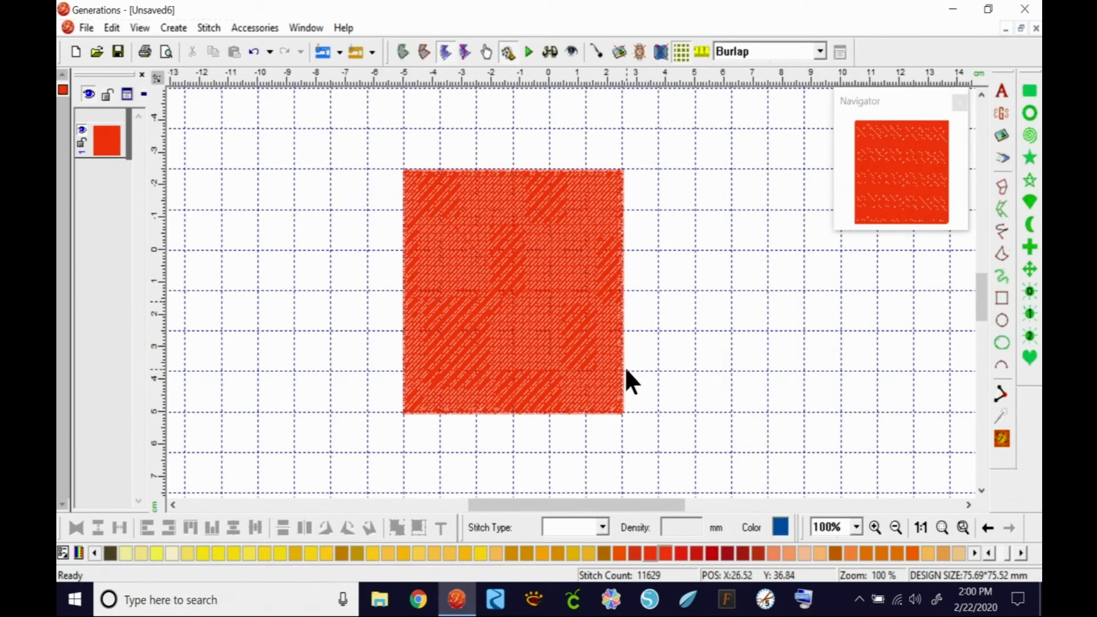
Set the rectangle's Complex Fill density to 0.50 mm, regenerate its stitches, and deselect it
left_click(575, 313)
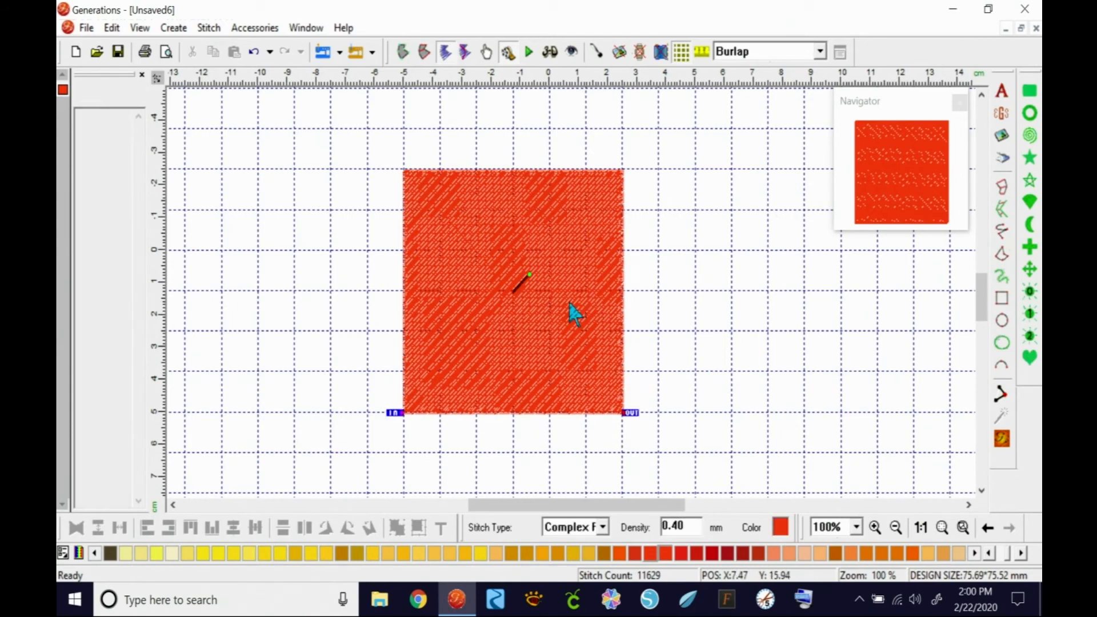
left_click_drag(702, 524, 663, 528)
type("0")
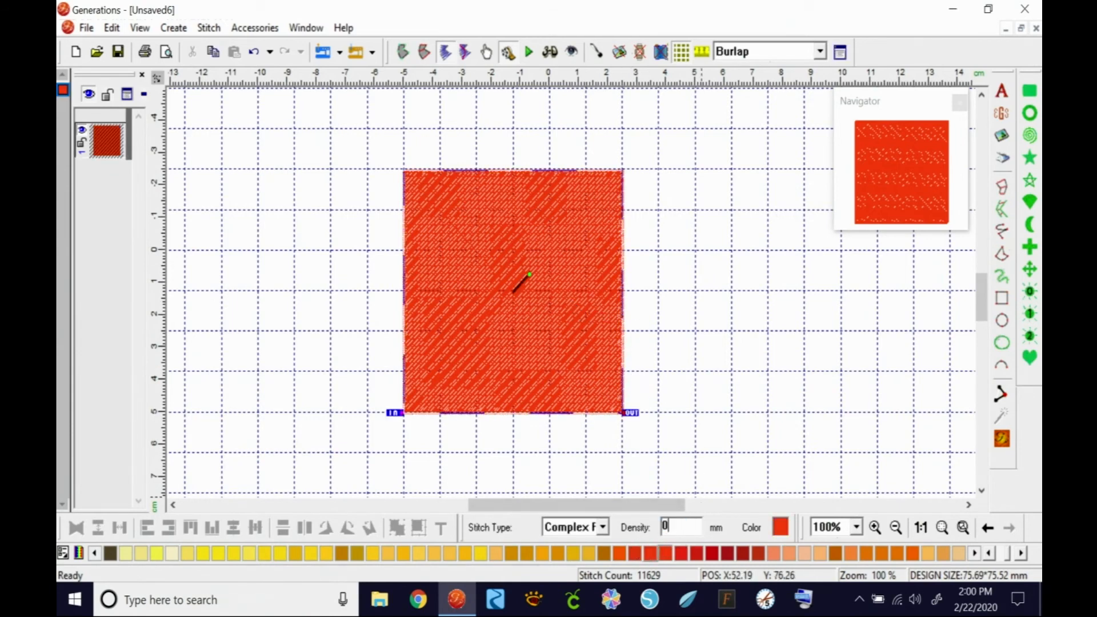
type(".5")
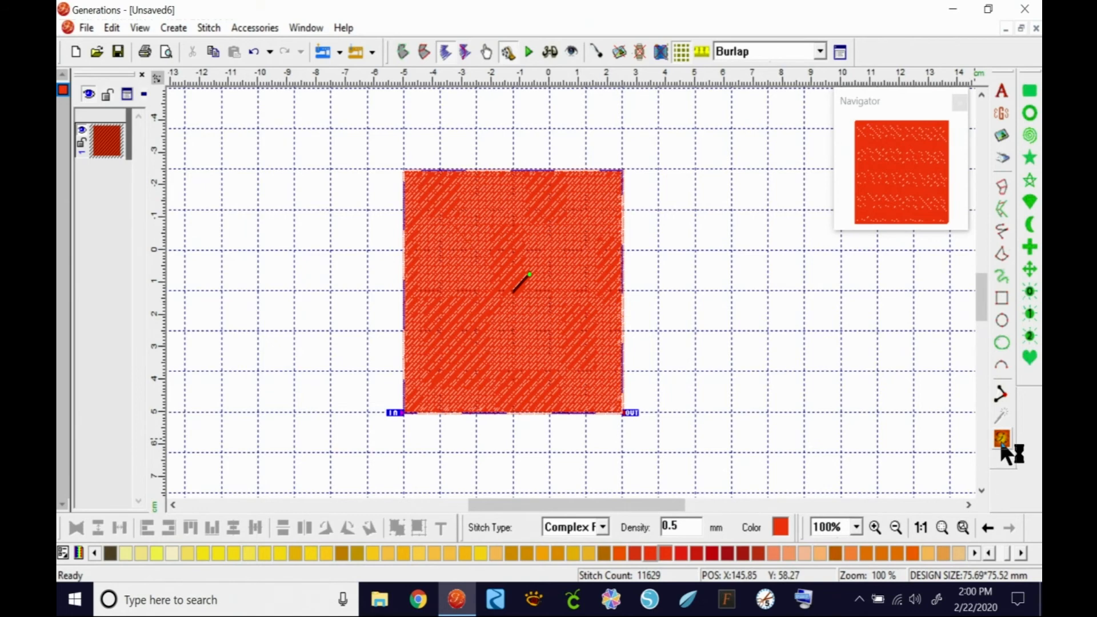
left_click(1002, 443)
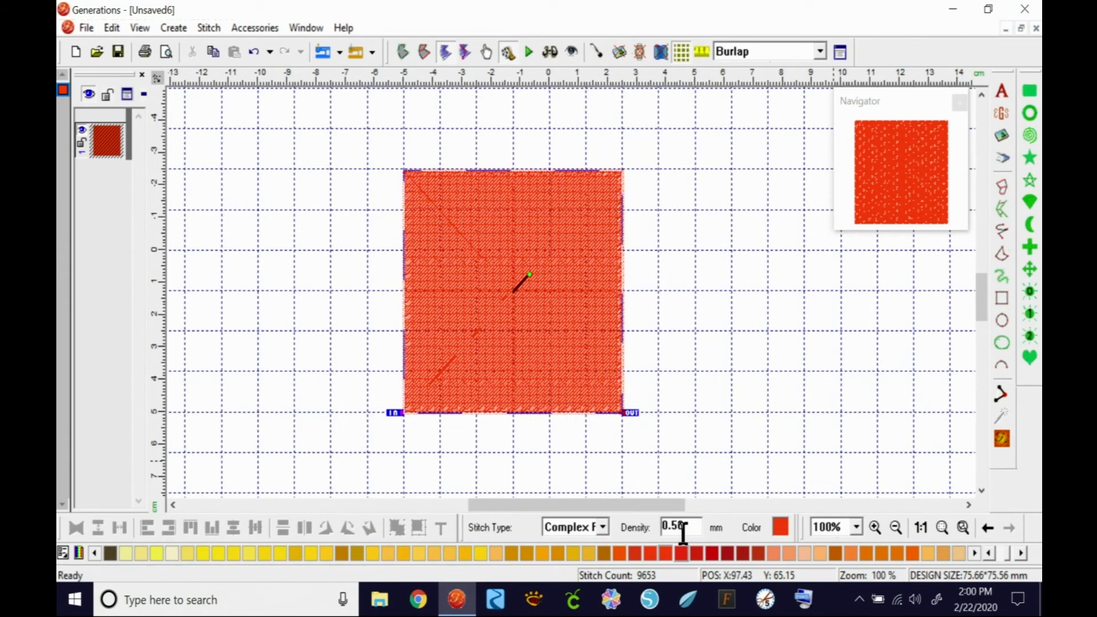
left_click(688, 292)
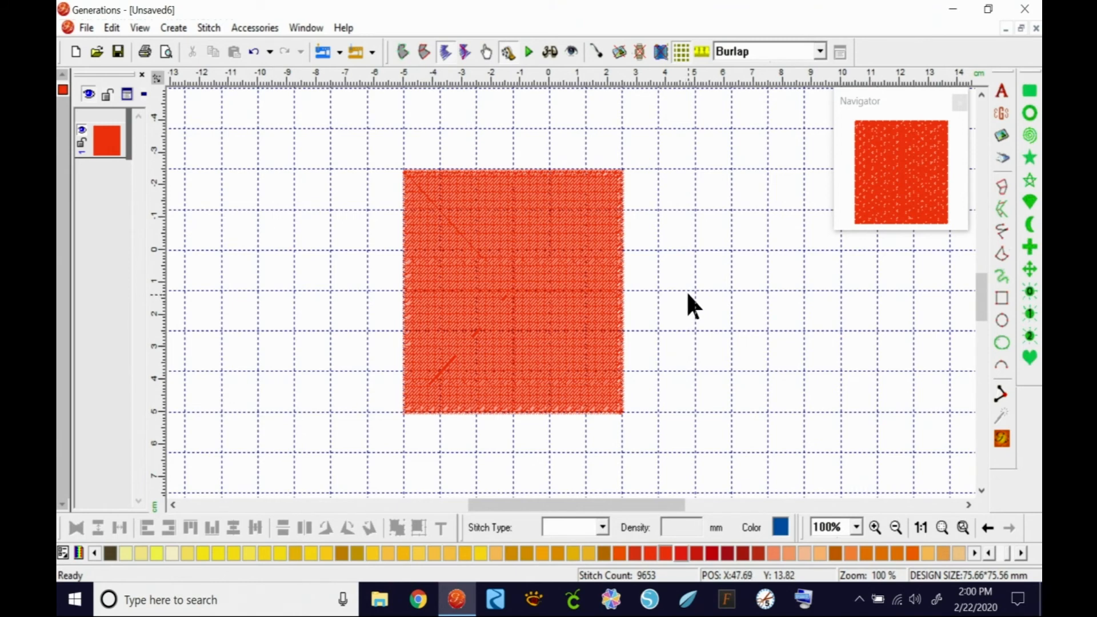
Check the fill in the realistic preview, then inspect its plain stitch lines at 400% around the rectangle's upper-right corner
left_click(550, 51)
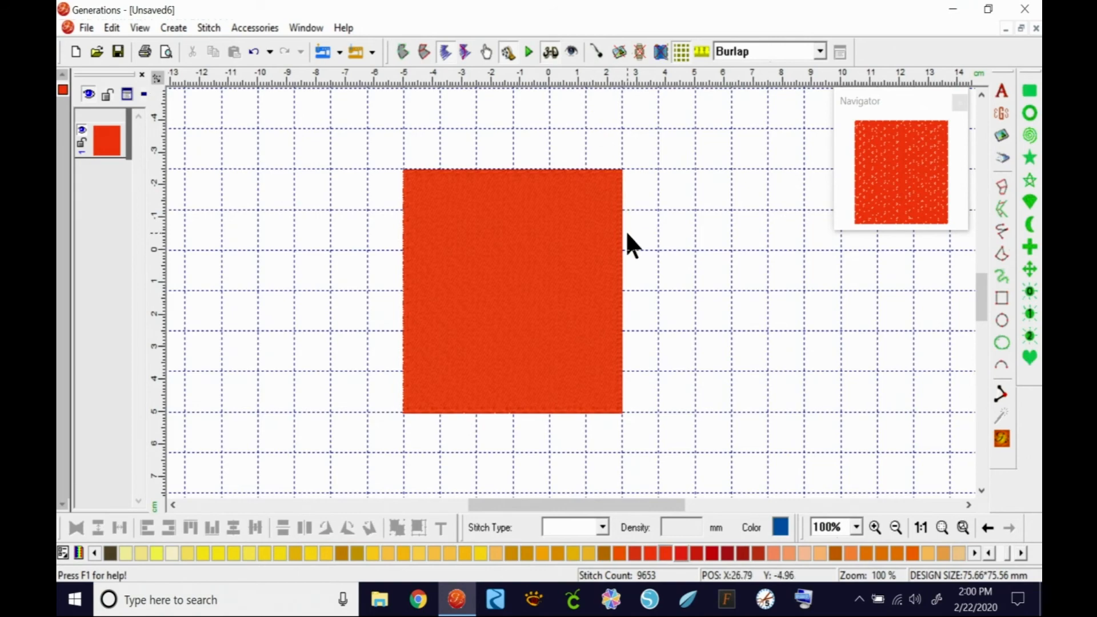
left_click(551, 53)
left_click(856, 527)
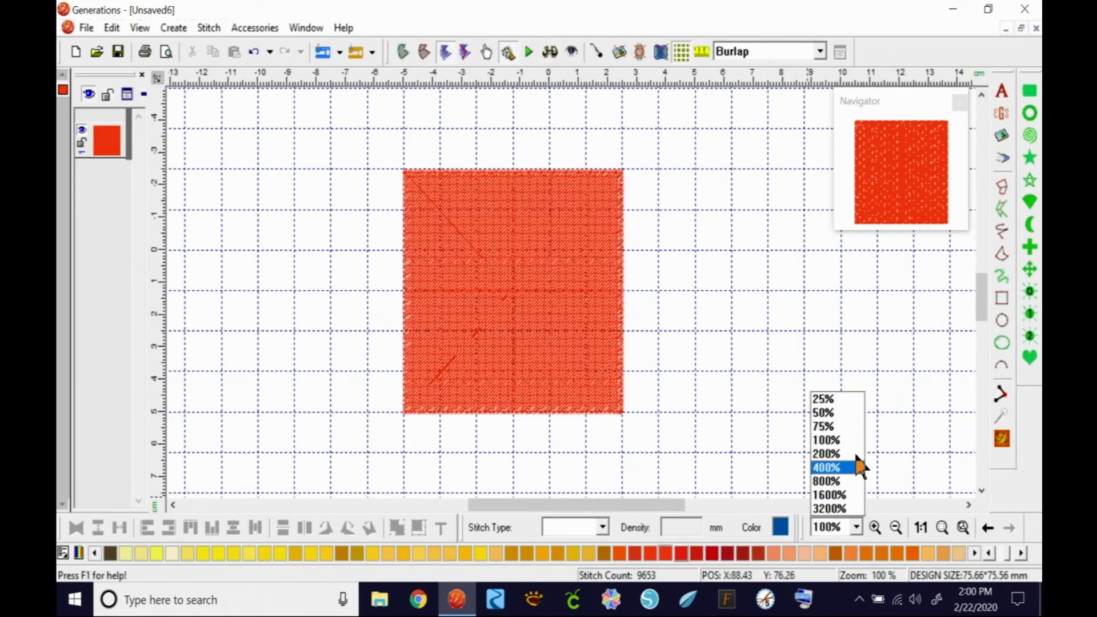
left_click(846, 468)
left_click_drag(982, 297, 982, 295)
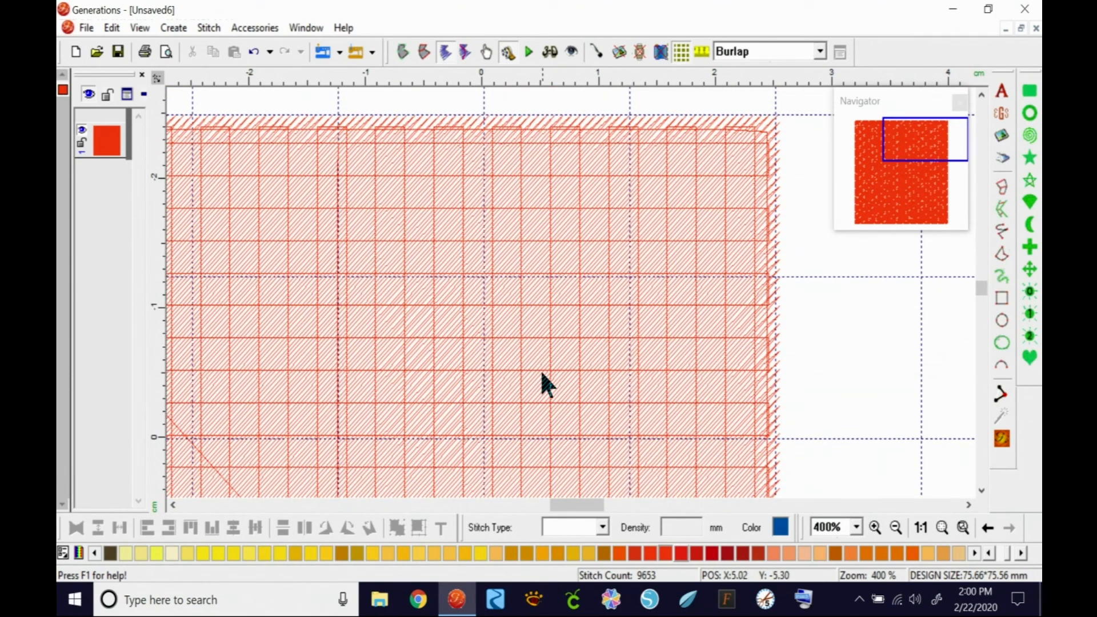
With ZoomIt, draw five green vertical lines along the vertical underlay stitches in the upper-right part of the fill
middle_click(887, 313)
mouse_move(548, 130)
left_mouse_down()
mouse_move(544, 424)
mouse_move(579, 185)
mouse_move(578, 400)
left_mouse_up()
left_click_drag(611, 134, 608, 420)
left_click_drag(667, 131, 674, 424)
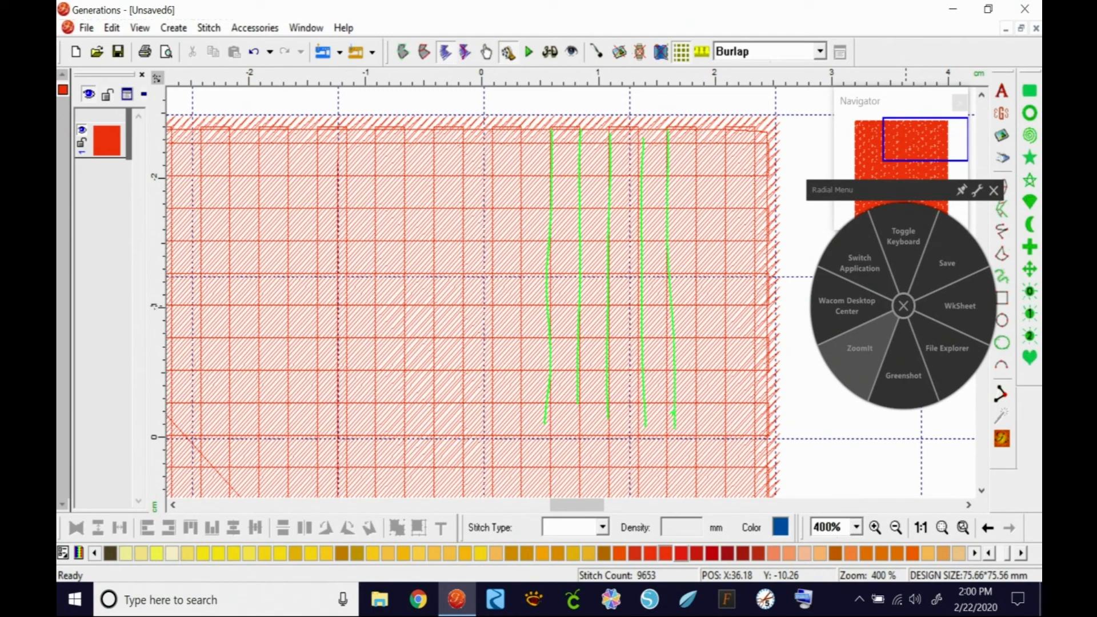
Draw five blue diagonal lines along the direction of the top fill stitches and exit annotation
left_click_drag(315, 455, 511, 194)
left_click_drag(368, 456, 562, 194)
left_click_drag(425, 472, 598, 218)
left_click_drag(478, 476, 631, 234)
left_click_drag(536, 479, 665, 256)
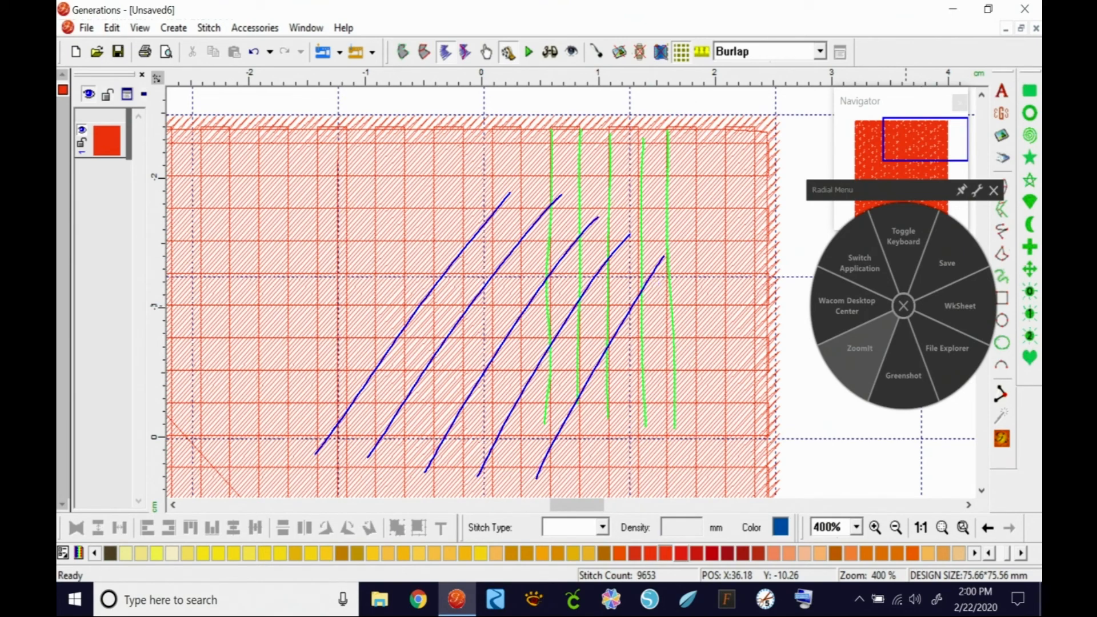
left_click(851, 343)
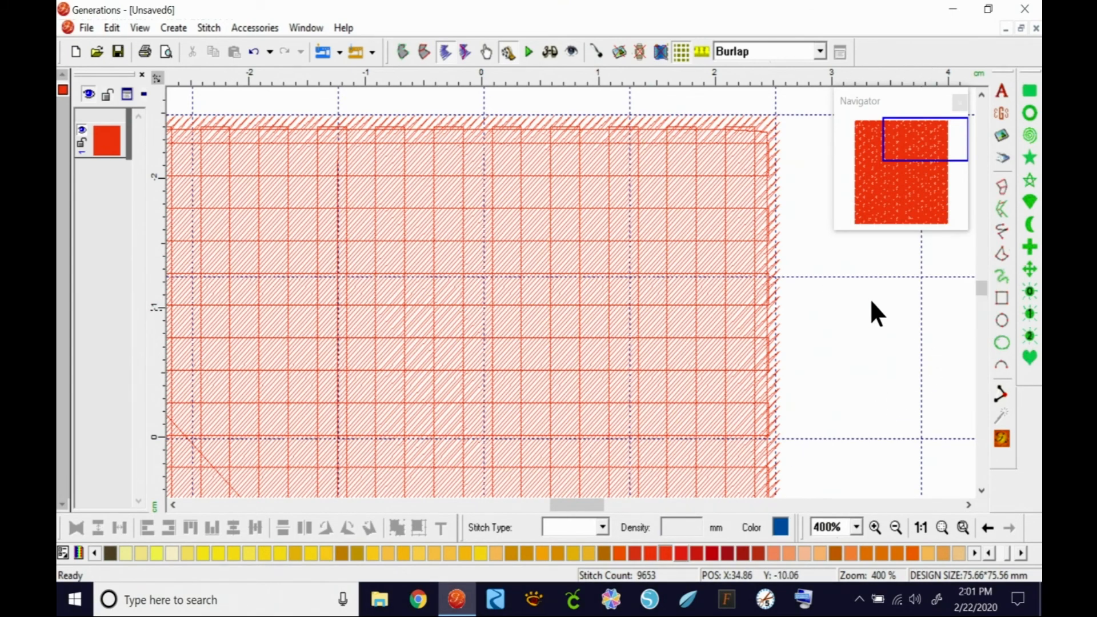
View the whole design at 100% in the realistic preview and select the rectangle
left_click(921, 527)
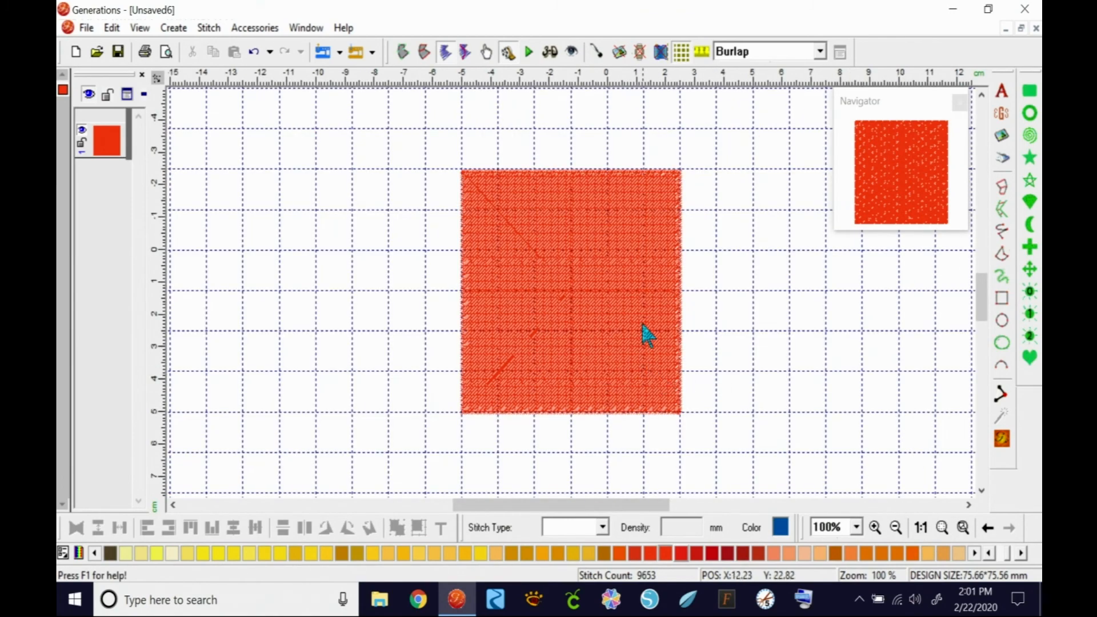
left_click(550, 50)
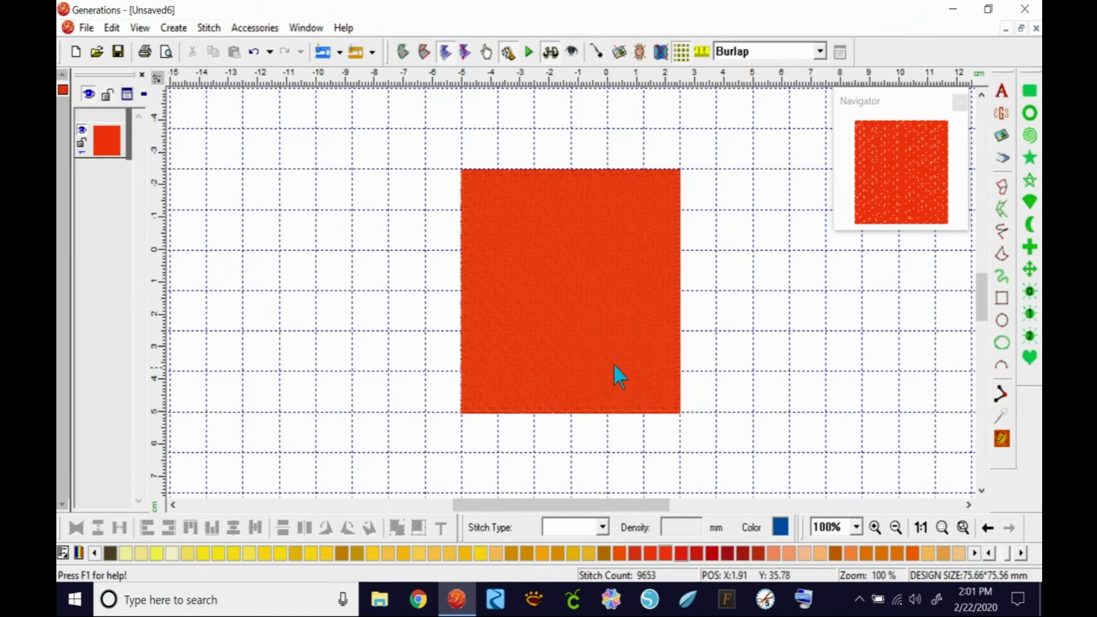
left_click(598, 306)
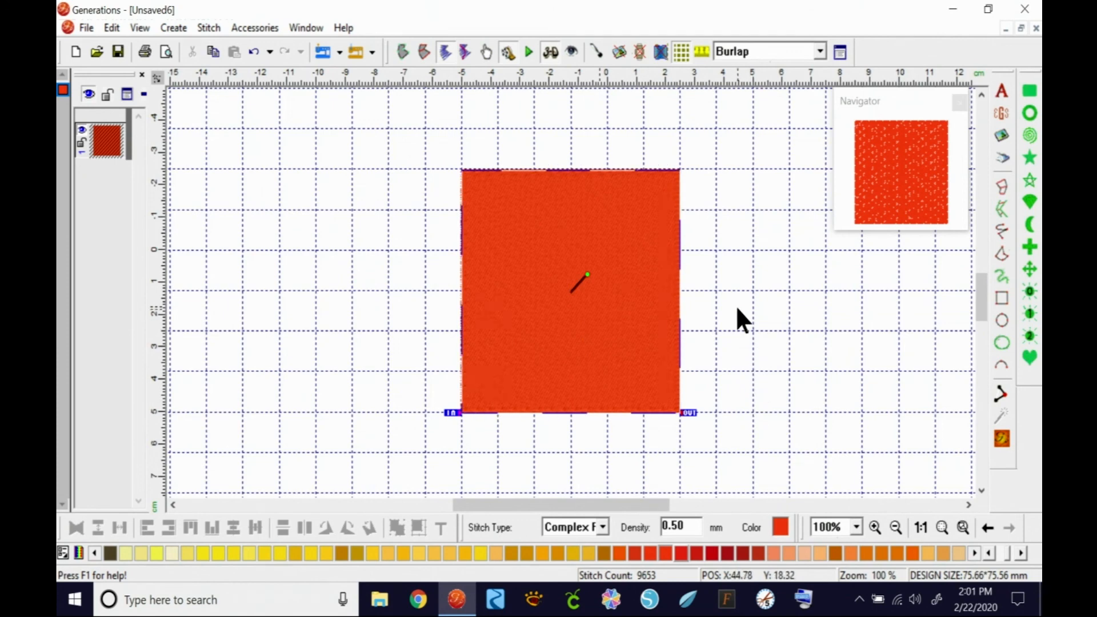
With ZoomIt, circle the density value in blue and draw an upward arrow labelled "# Less Density" beside the rectangle's left edge
middle_click(850, 281)
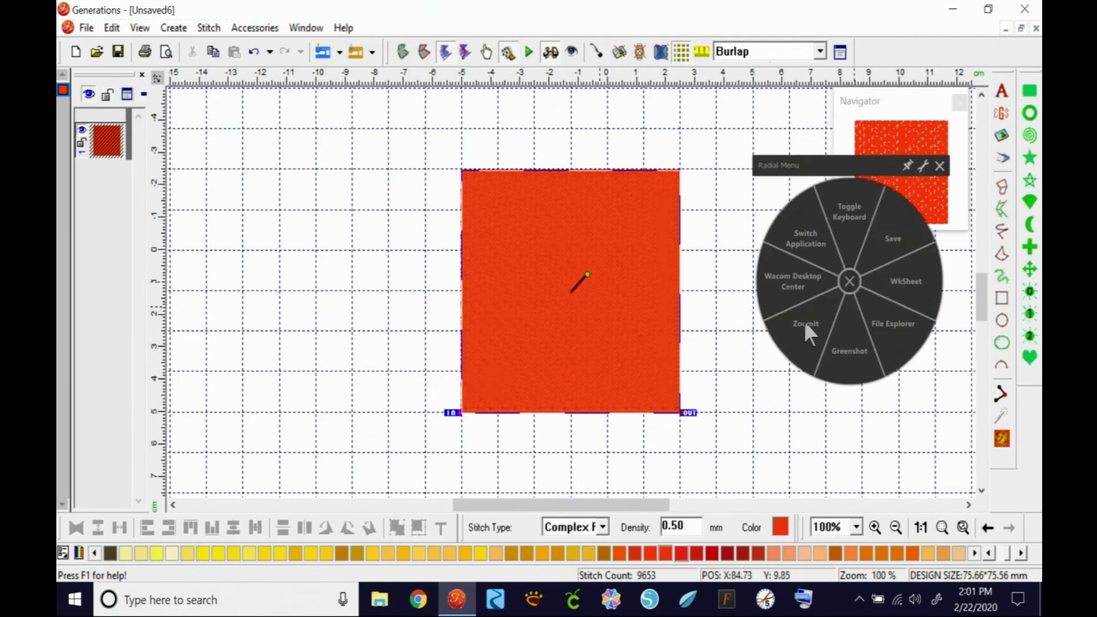
left_click_drag(683, 490, 674, 493)
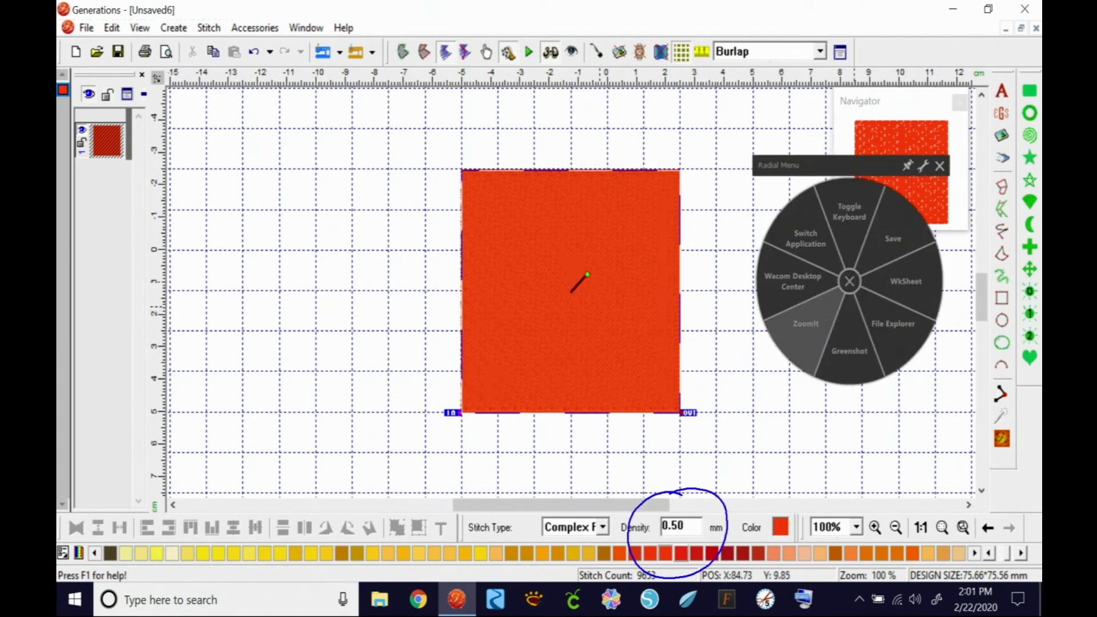
left_click_drag(303, 296, 311, 401)
mouse_move(286, 308)
left_mouse_down()
mouse_move(305, 265)
mouse_move(315, 301)
left_mouse_up()
left_click_drag(329, 247, 332, 274)
mouse_move(317, 261)
left_mouse_down()
mouse_move(349, 246)
mouse_move(352, 254)
left_mouse_up()
mouse_move(326, 316)
left_mouse_down()
mouse_move(347, 336)
mouse_move(369, 333)
left_mouse_up()
mouse_move(340, 381)
left_mouse_down()
mouse_move(343, 405)
mouse_move(405, 345)
mouse_move(419, 375)
left_mouse_up()
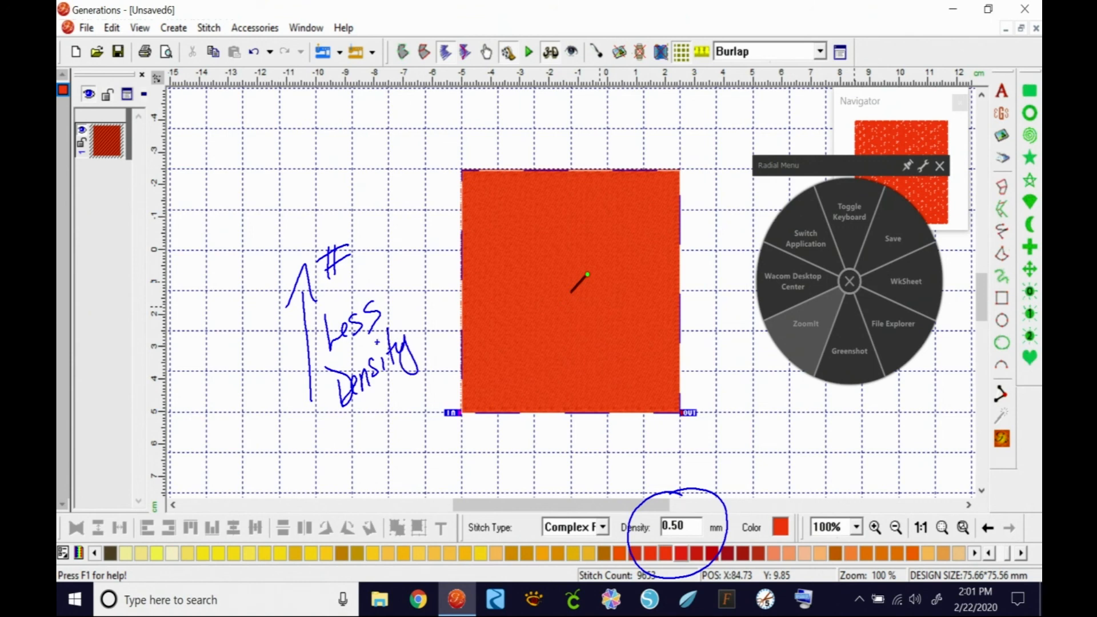
Draw a pink downward arrow labelled "# more Density" beside the rectangle's right edge and circle the density value again in pink
mouse_move(724, 213)
left_mouse_down()
mouse_move(711, 372)
mouse_move(735, 292)
mouse_move(727, 331)
left_mouse_up()
mouse_move(740, 290)
left_mouse_down()
mouse_move(735, 326)
mouse_move(750, 298)
left_mouse_up()
left_click_drag(727, 320, 746, 309)
mouse_move(707, 431)
left_mouse_down()
mouse_move(715, 394)
mouse_move(737, 403)
mouse_move(753, 377)
mouse_move(761, 396)
left_mouse_up()
mouse_move(718, 443)
left_mouse_down()
mouse_move(720, 466)
mouse_move(729, 464)
mouse_move(768, 434)
mouse_move(778, 403)
mouse_move(798, 426)
mouse_move(769, 419)
left_mouse_up()
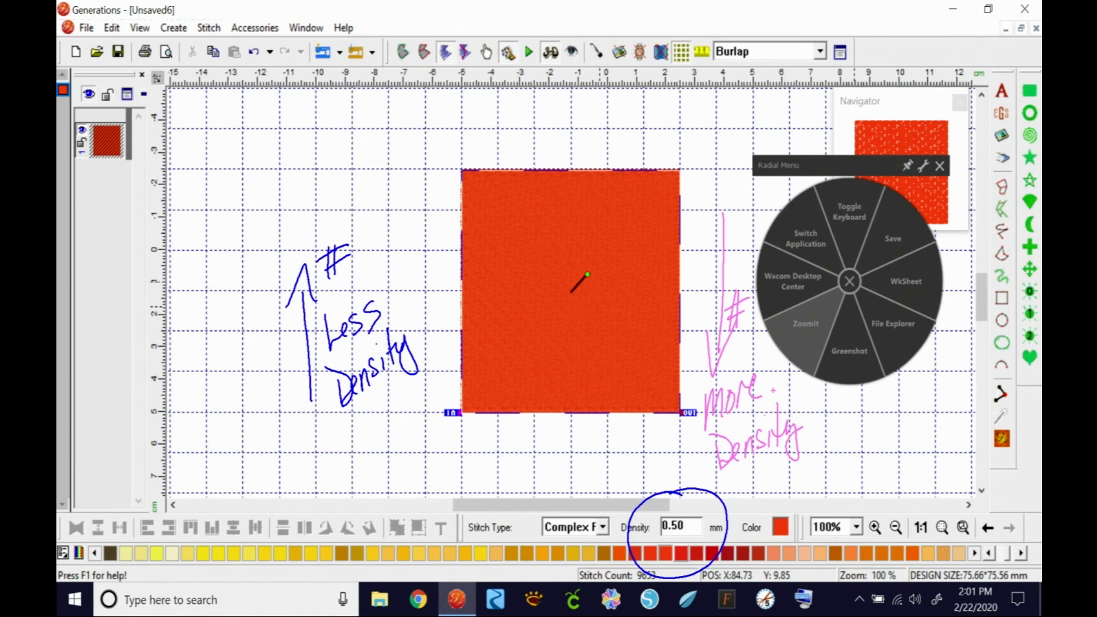
mouse_move(679, 488)
left_mouse_down()
mouse_move(657, 571)
mouse_move(703, 549)
mouse_move(645, 538)
left_mouse_up()
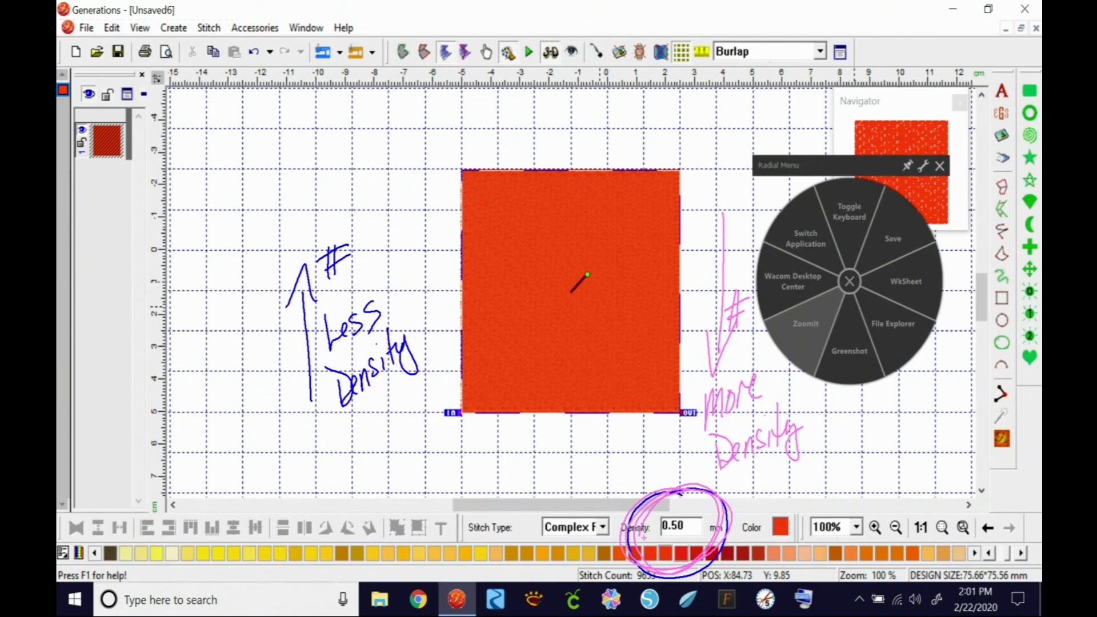